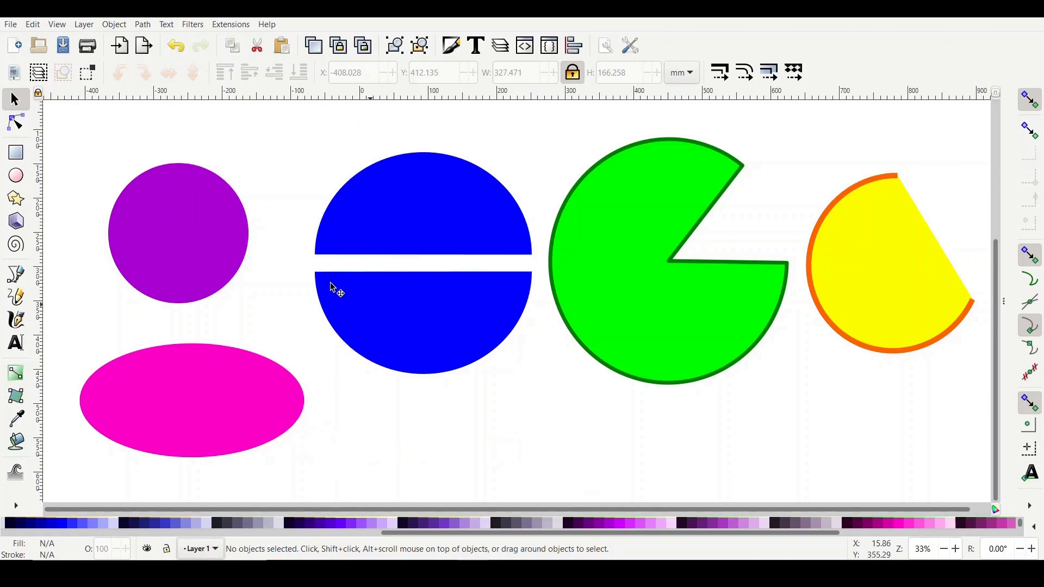
- Select the purple circle and check its width and height
click(172, 236)
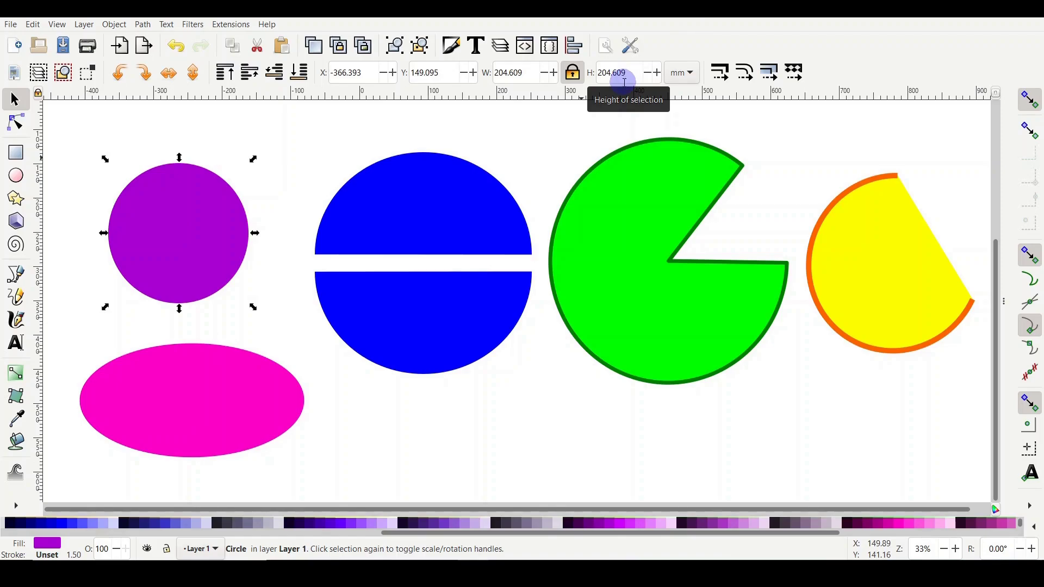
click(573, 72)
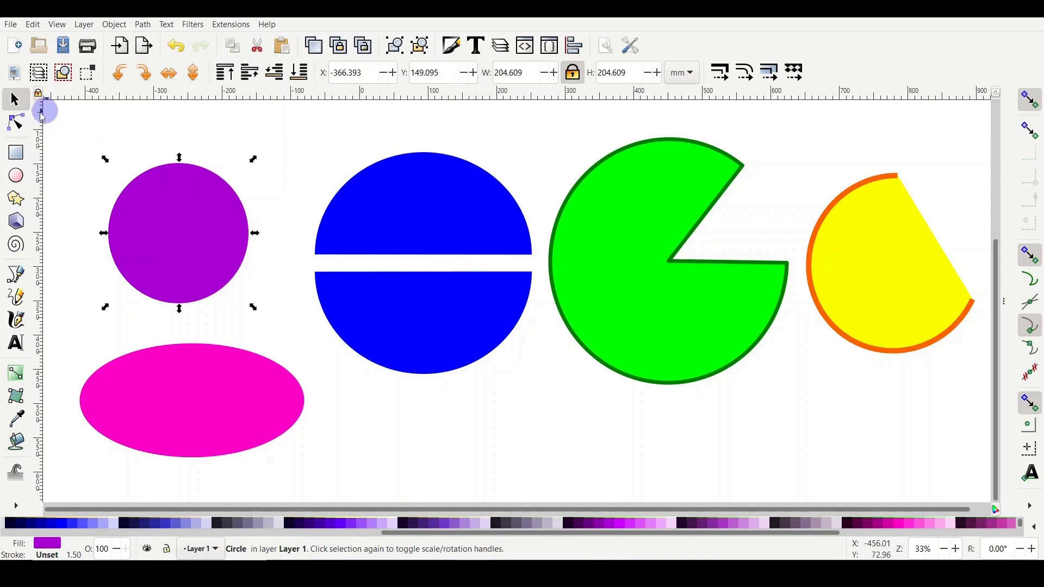
- Draw a perfect circle with a radius of about 126 mm and make it a whole ellipse instead of an arc
click(16, 177)
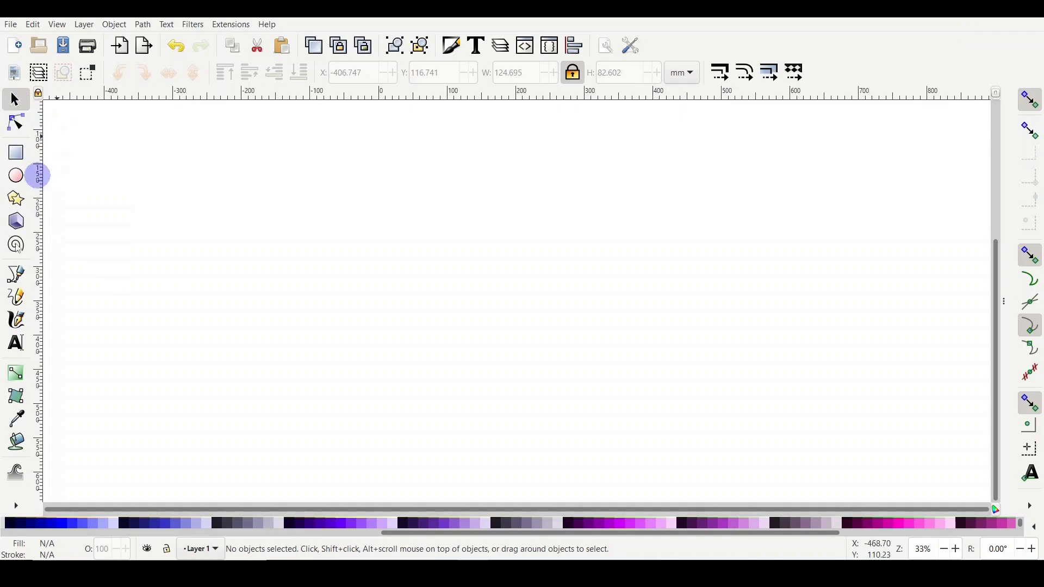
click(18, 182)
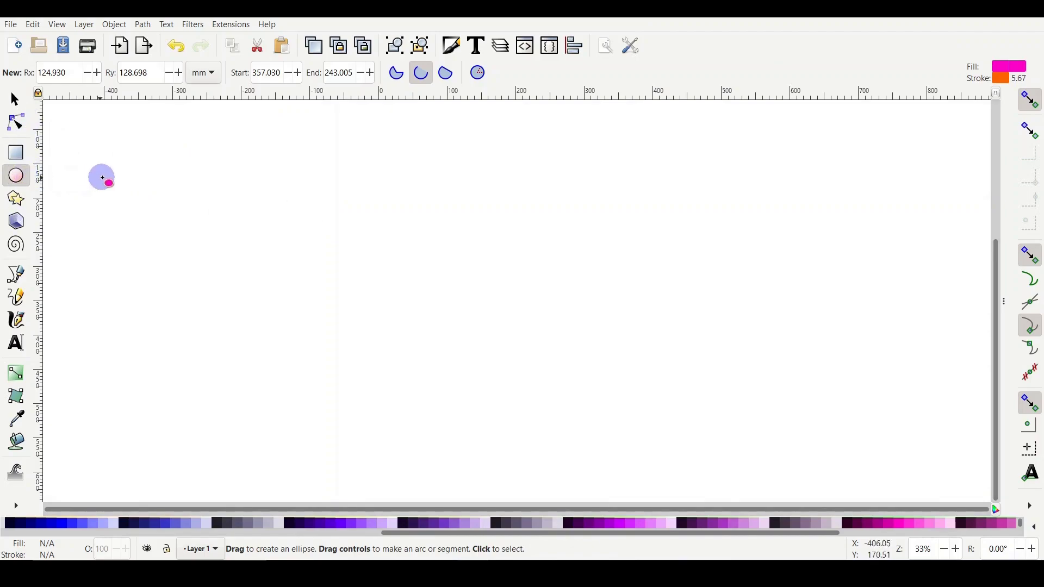
key(ctrl)
mouse_move(130, 187)
mouse_down()
mouse_move(156, 247)
mouse_move(317, 356)
mouse_up()
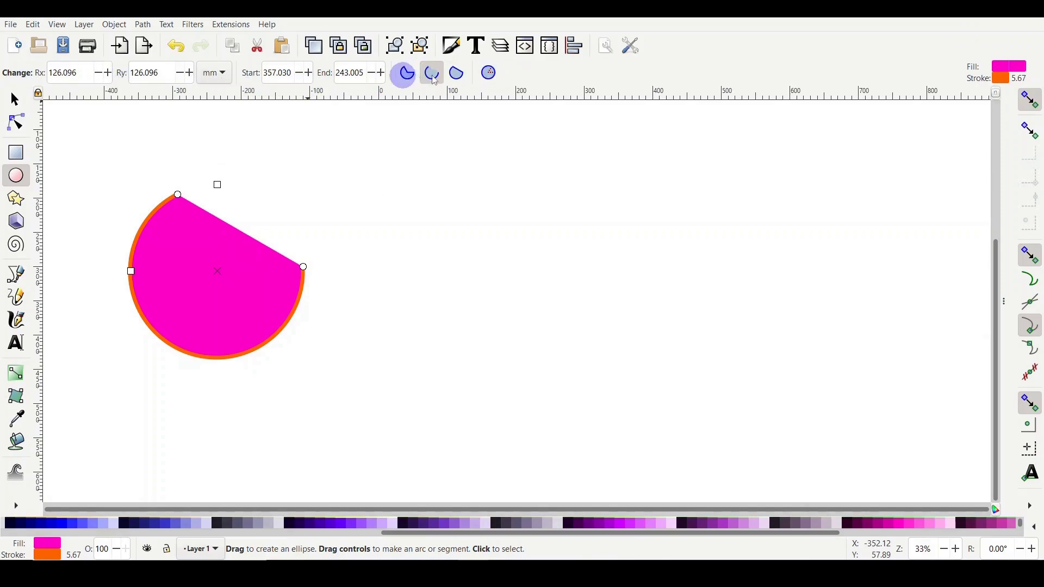
click(493, 77)
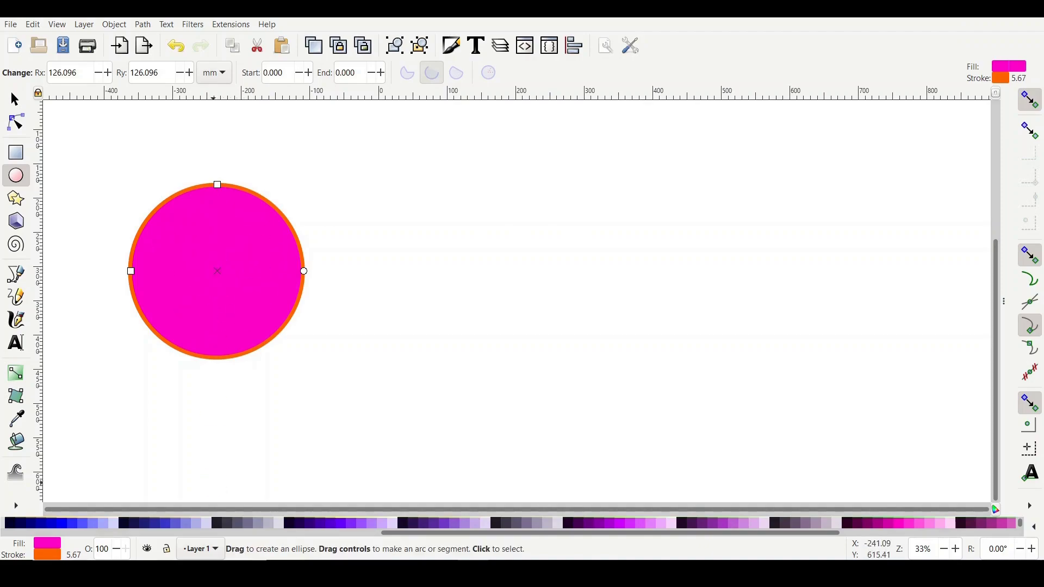
- Fill the circle with blue and give it a dark purple stroke
click(70, 526)
scroll(70, 525, right, 2)
shift+click(70, 525)
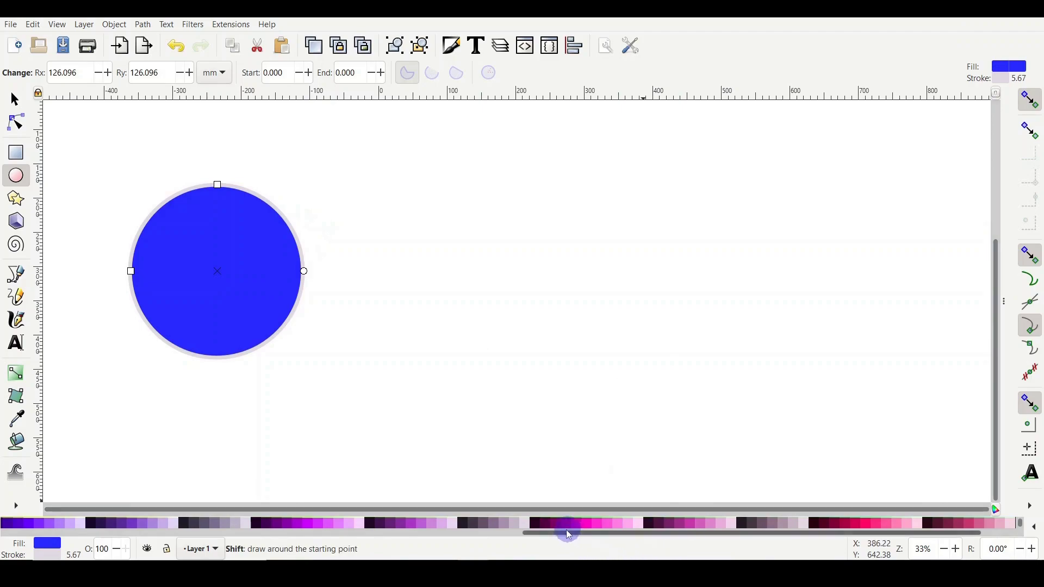
shift+click(373, 523)
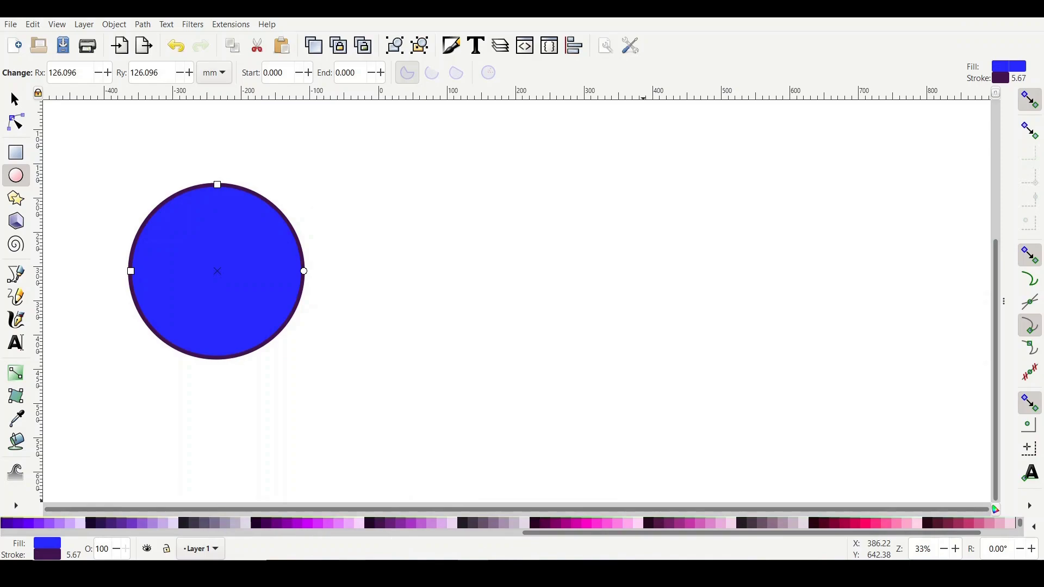
key(ctrl+z)
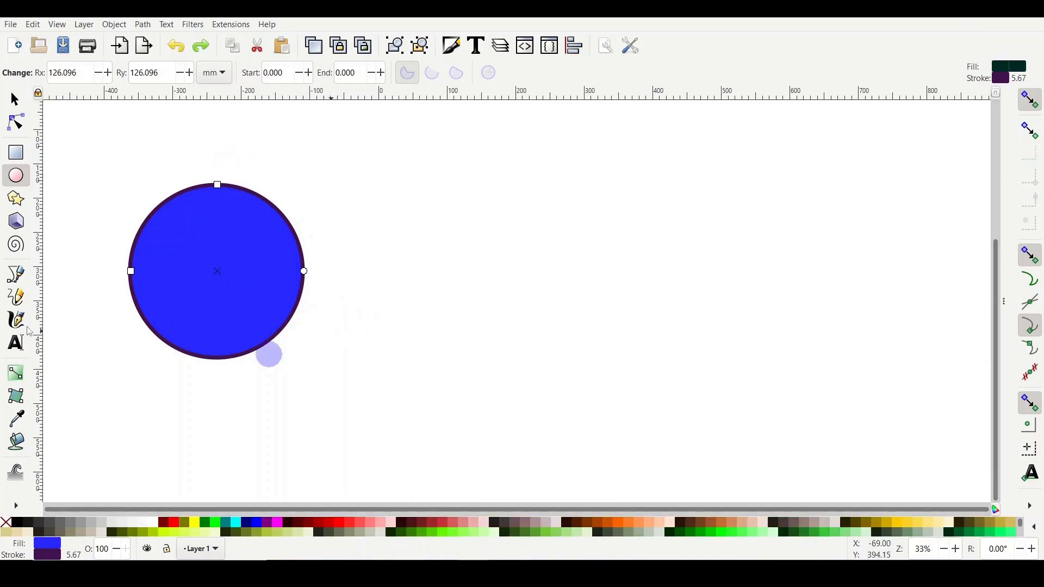
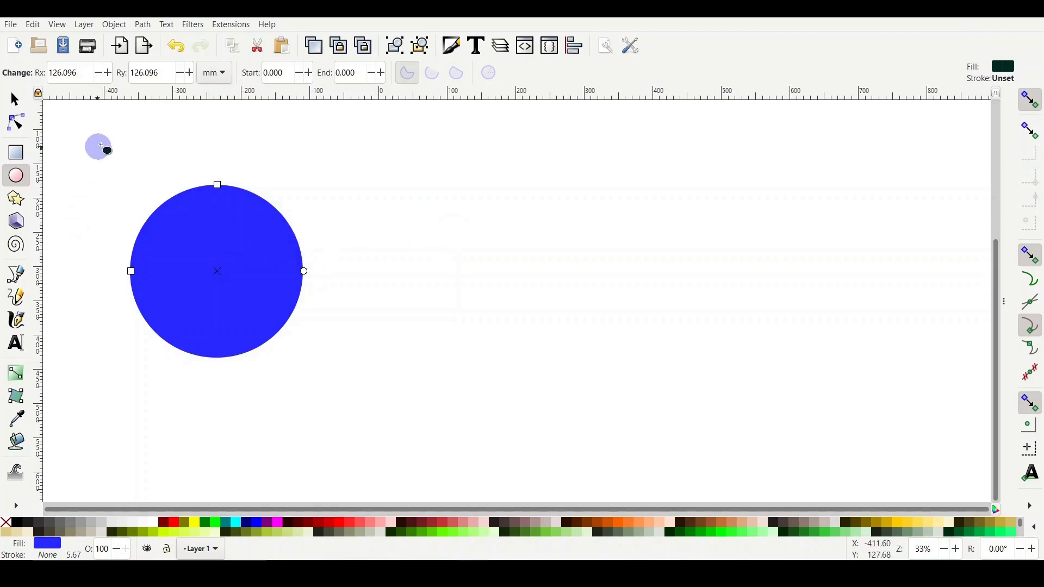
- Scale the blue circle up proportionally to about 325 mm across
key(s)
click(190, 253)
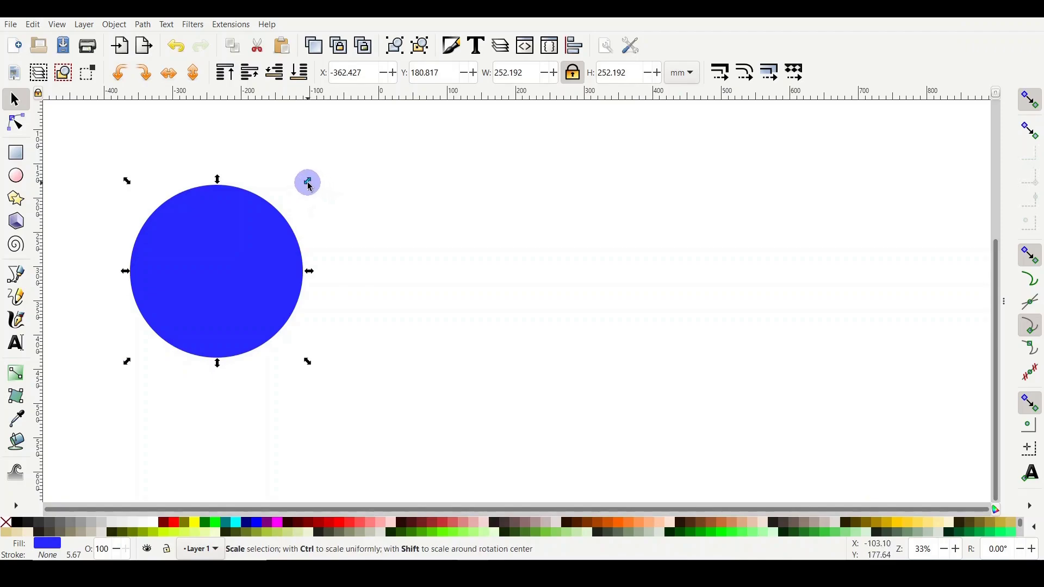
drag(312, 179, 392, 132)
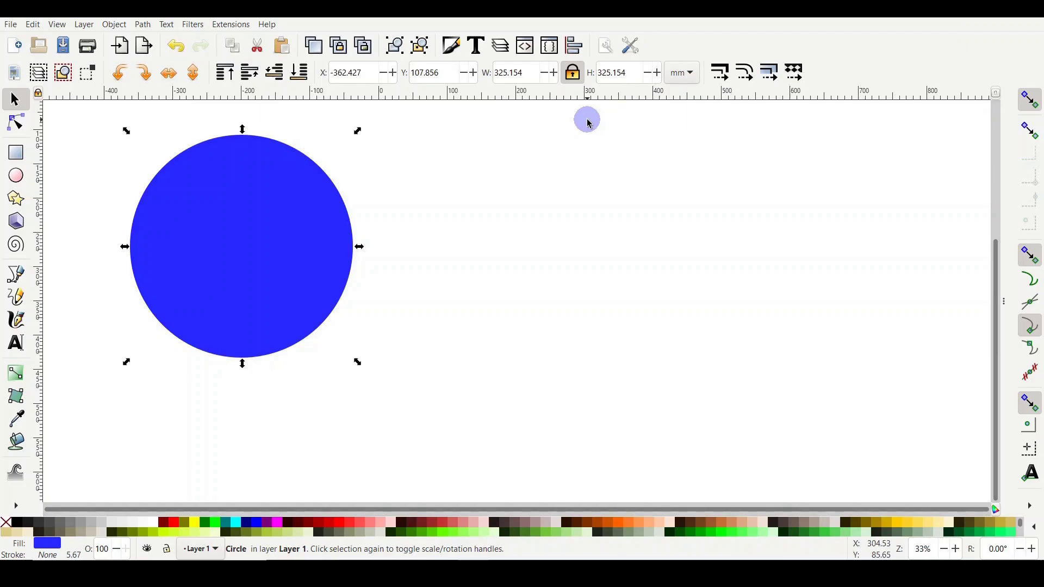
- Try stretching the circle to about 452 mm wide, and separately to about 495 mm tall, undoing each stretch
drag(363, 250, 450, 266)
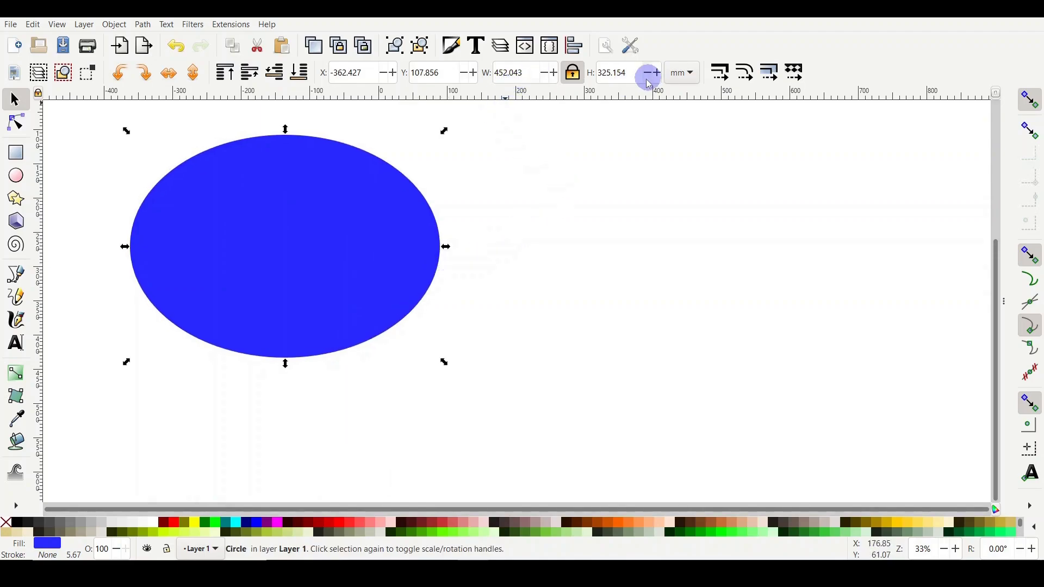
key(ctrl+z)
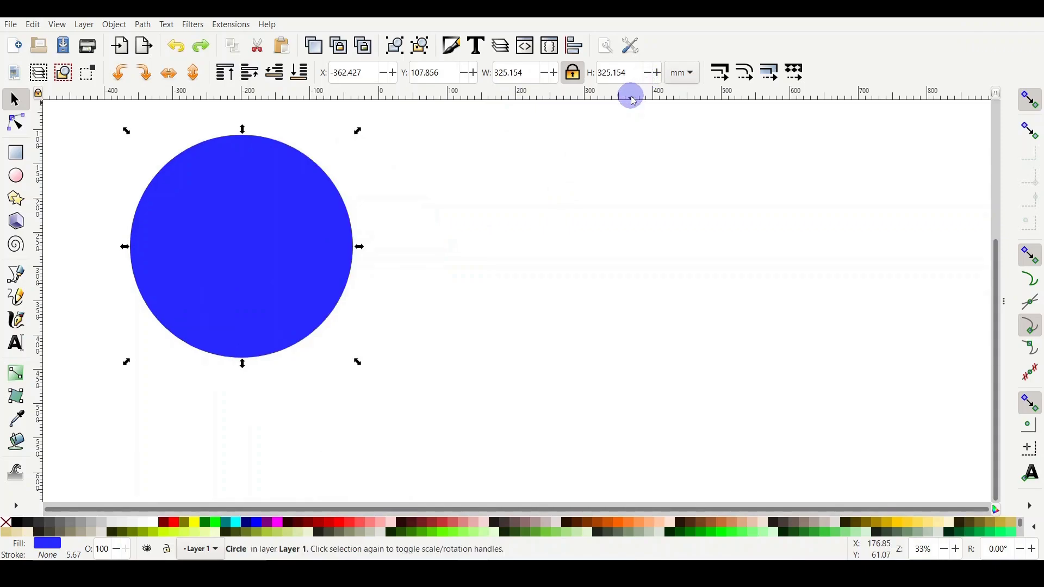
drag(242, 373, 245, 480)
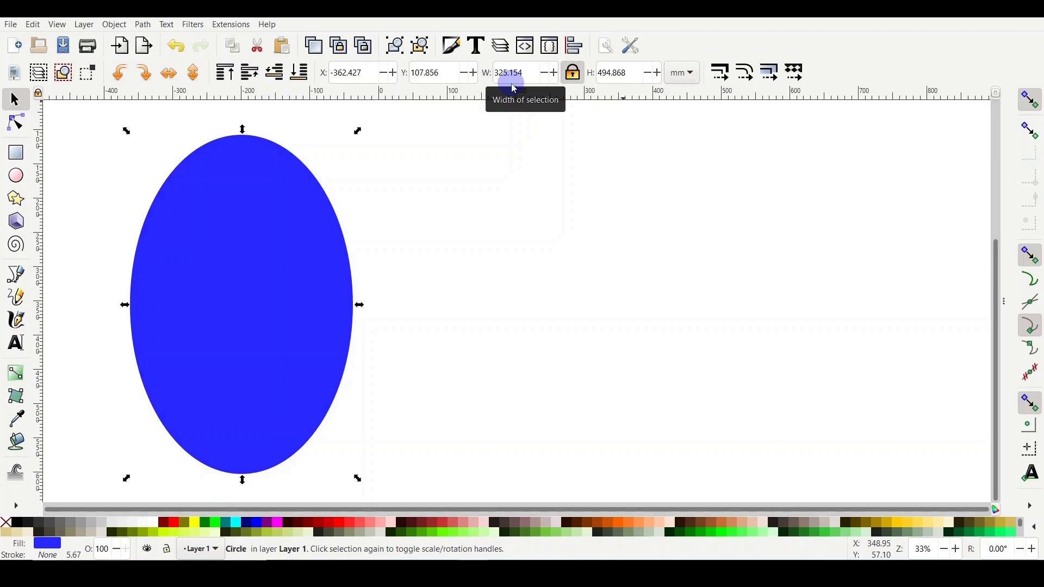
key(ctrl+z)
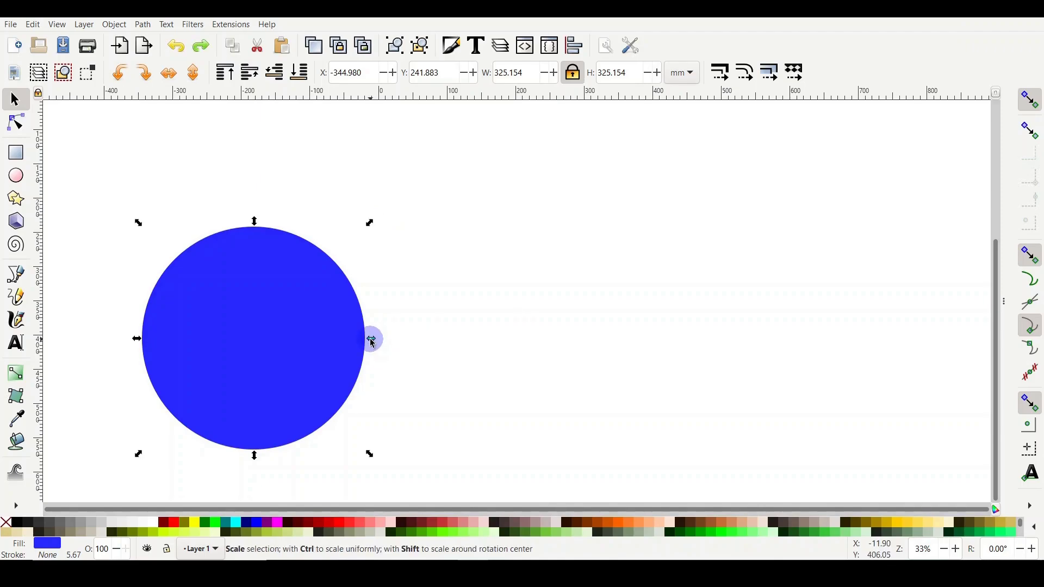
- Try enlarging the circle uniformly to about 480 mm and about 623 mm across, and undo both enlargements
drag(373, 343, 481, 367)
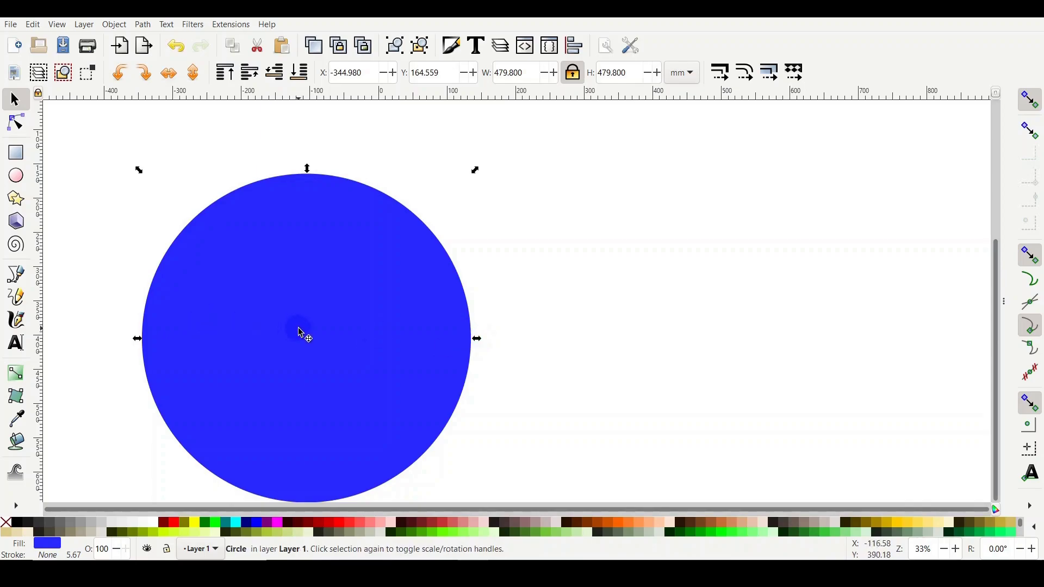
drag(478, 339, 575, 360)
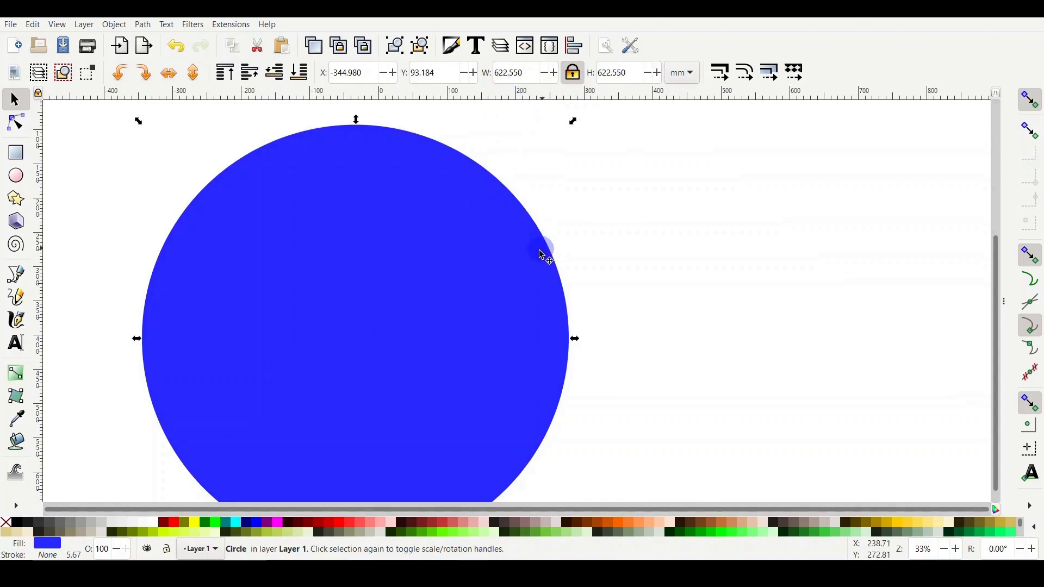
key(ctrl+z)
key(ctrl+z)
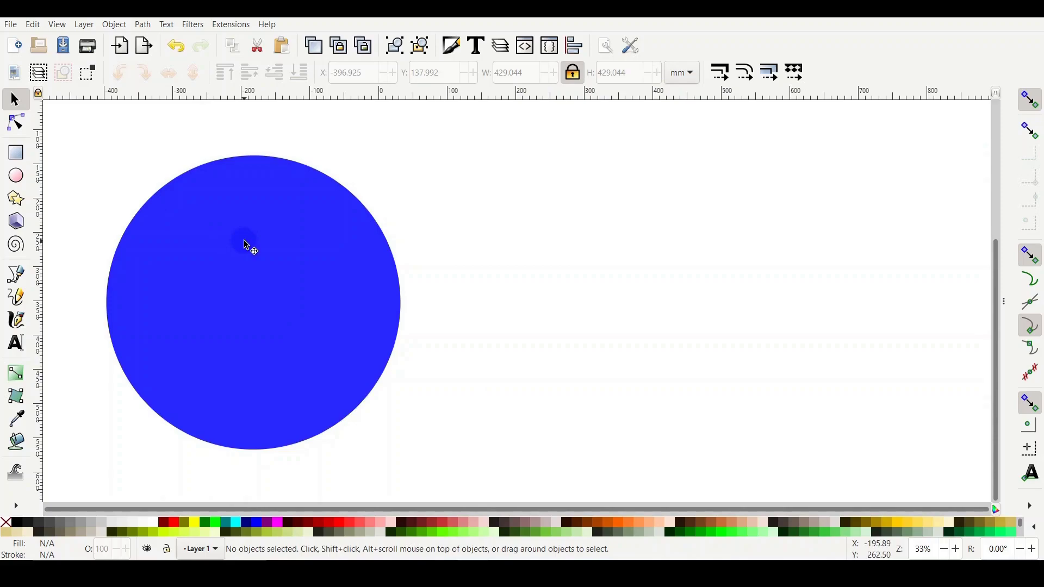
- Rotate the blue circle clockwise about its centre
click(246, 246)
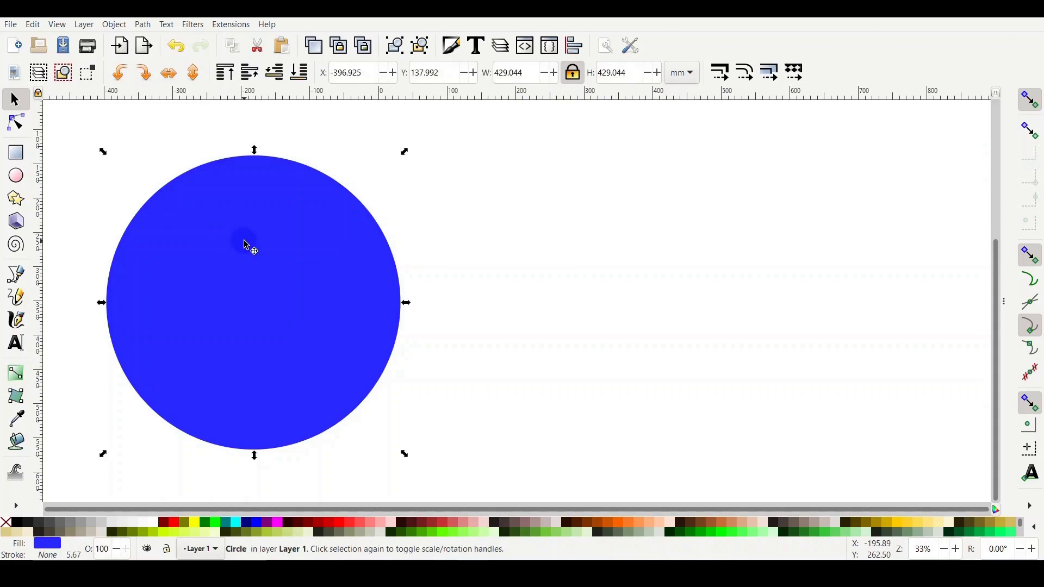
click(239, 250)
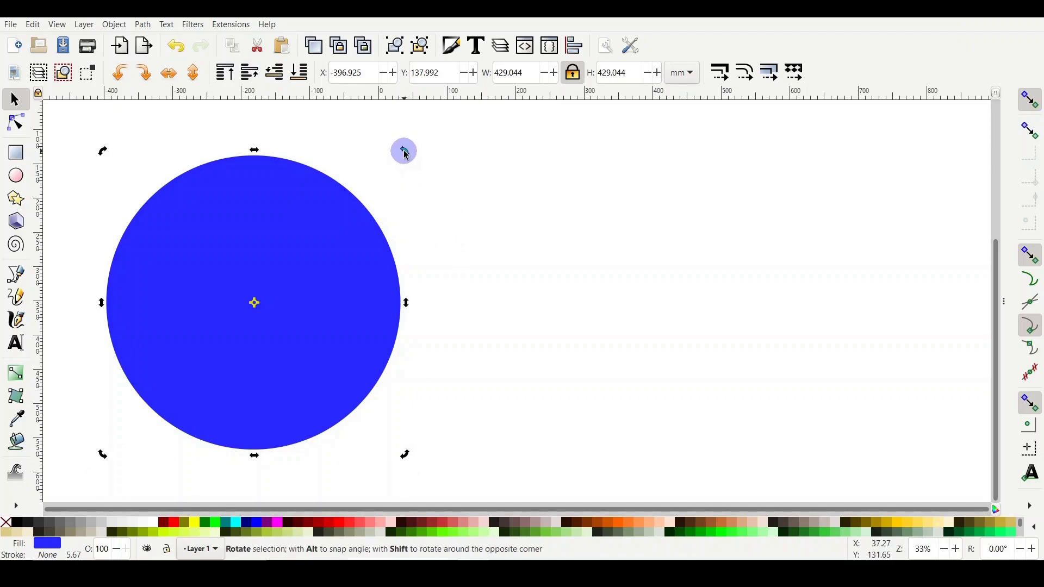
drag(405, 151, 449, 310)
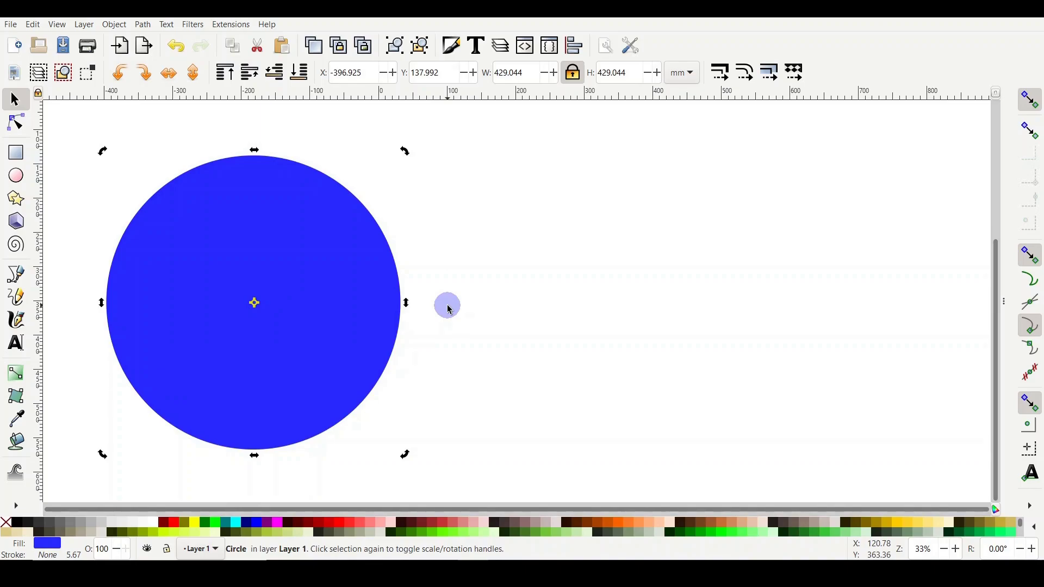
click(234, 298)
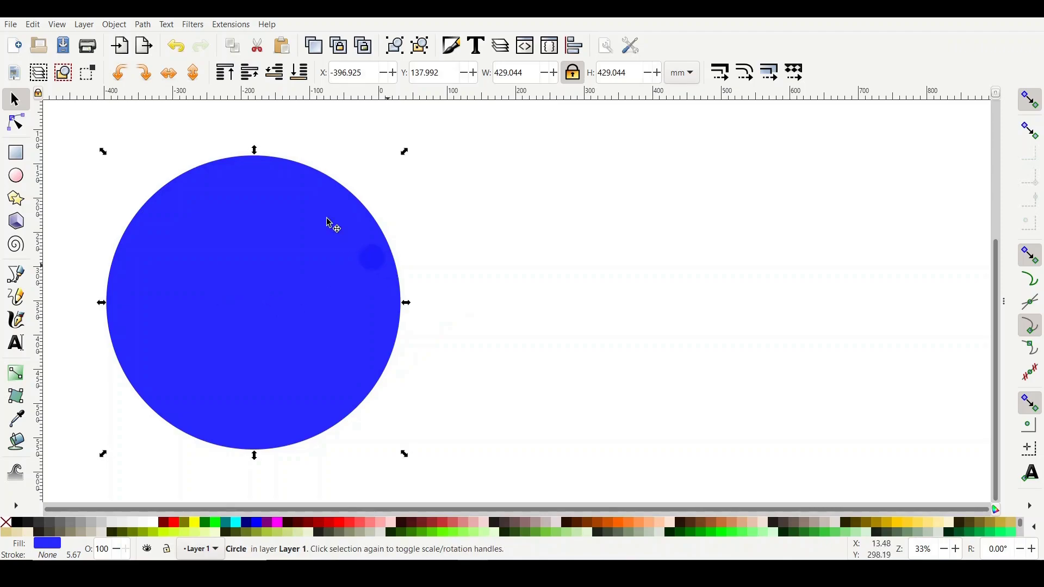
- Try stretching the circle to about 480 mm tall and rotating the ellipse, and undo these changes
drag(255, 148, 250, 111)
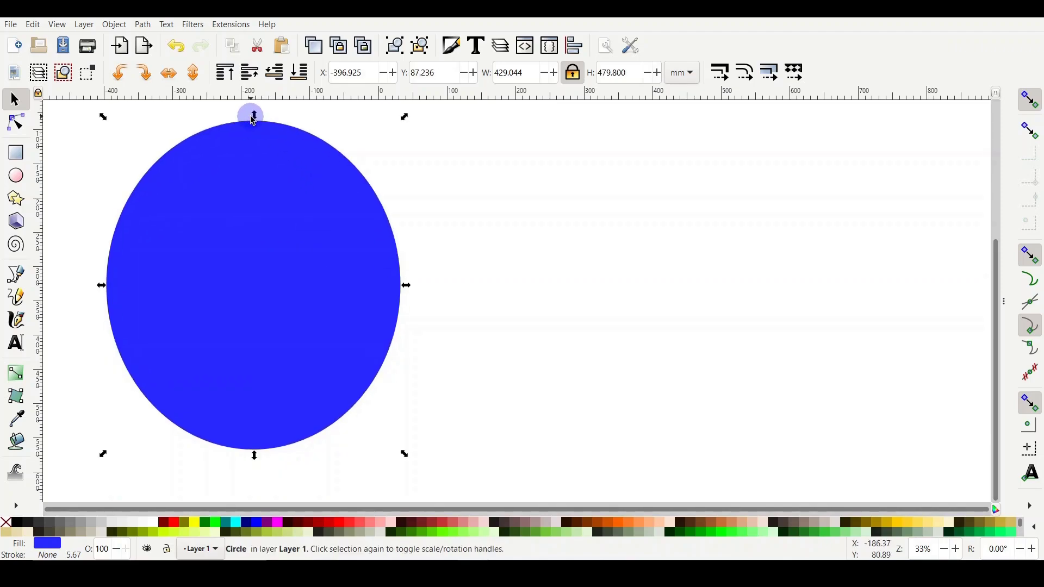
click(245, 201)
drag(405, 116, 193, 326)
key(ctrl+z)
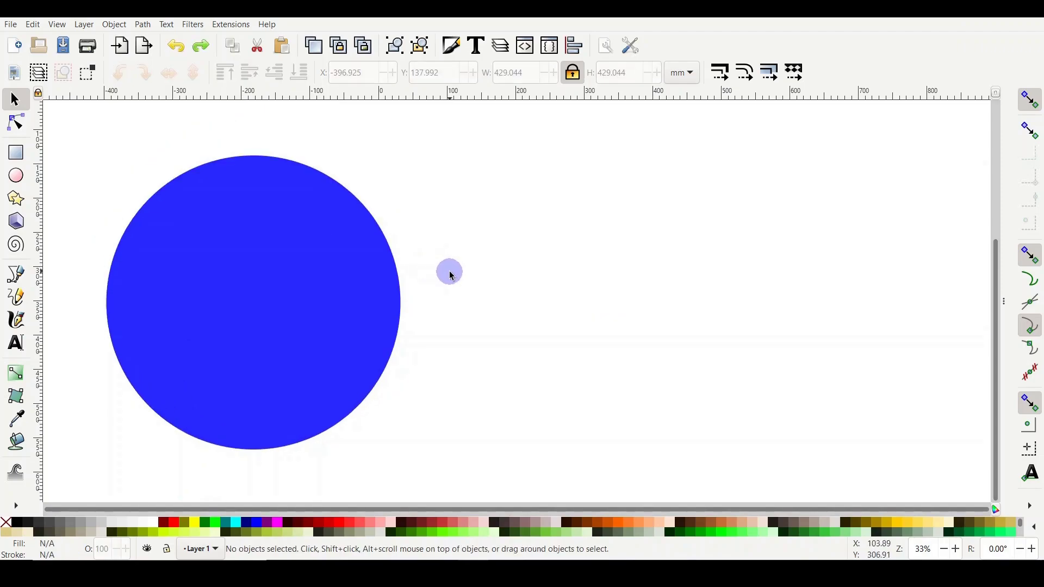
- Open the blue circle into an arc ending at about 294 degrees and convert it to a slice
click(255, 303)
key(e)
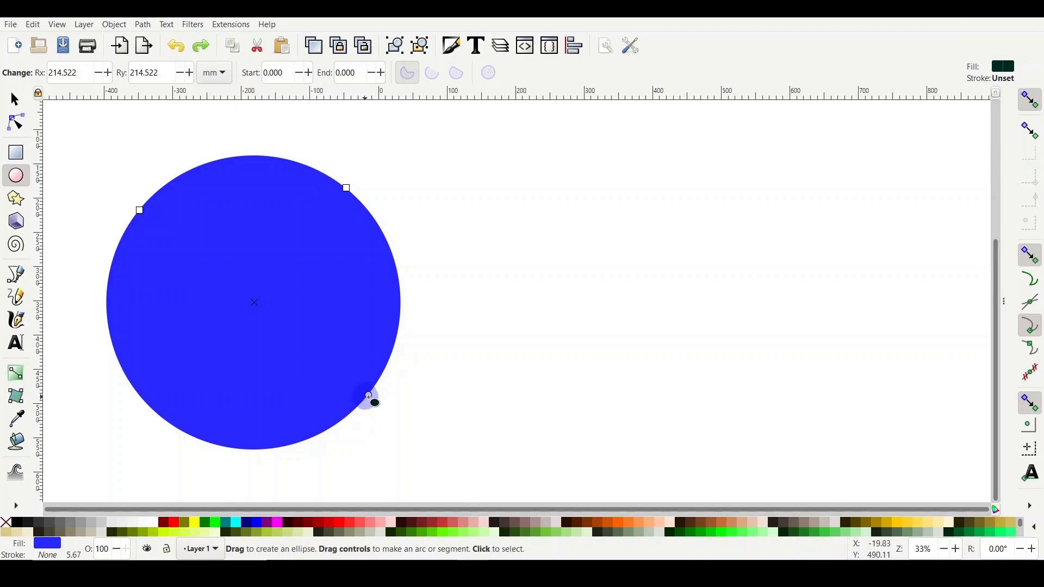
drag(369, 395, 327, 275)
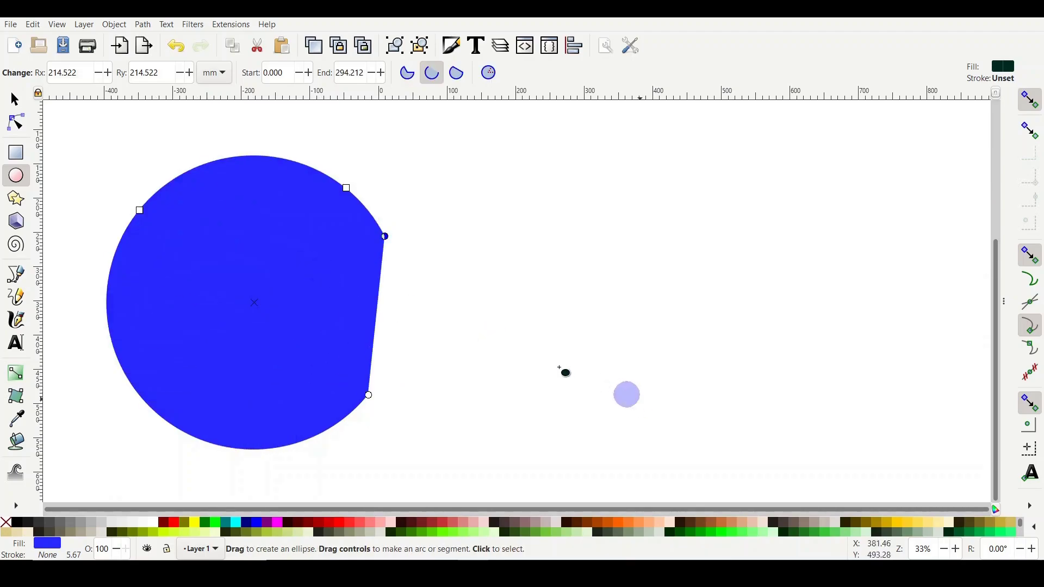
click(555, 363)
click(310, 347)
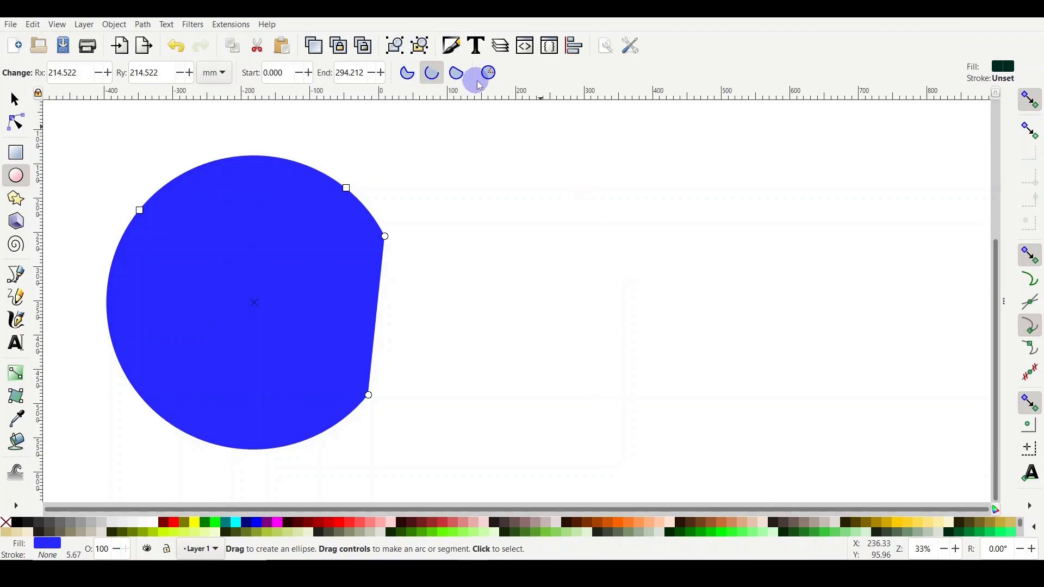
click(407, 80)
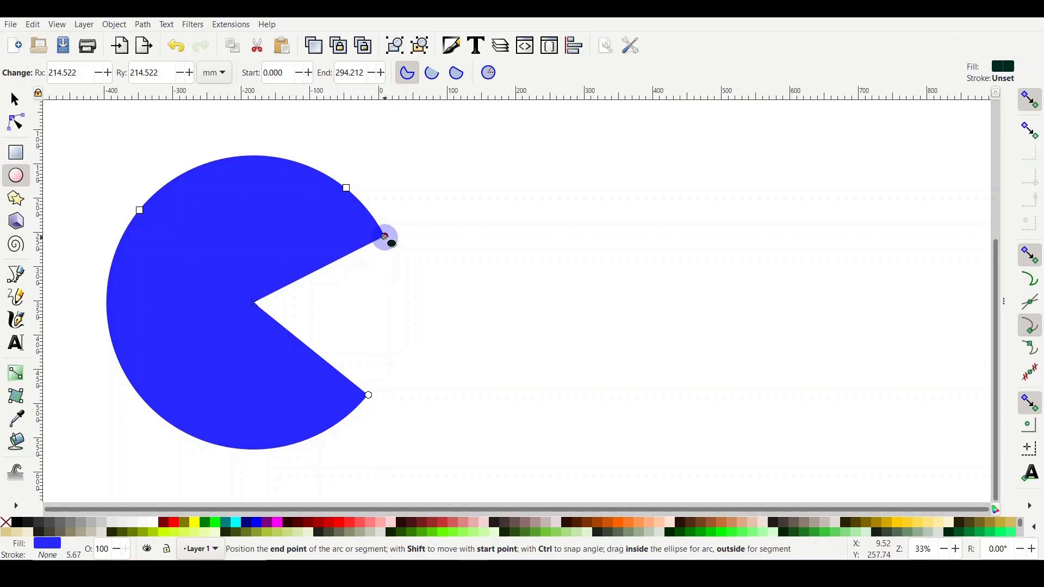
- Reduce the mouth-shaped slice's arc by moving its end point to the snapped angle of 270 degrees
drag(386, 237, 360, 202)
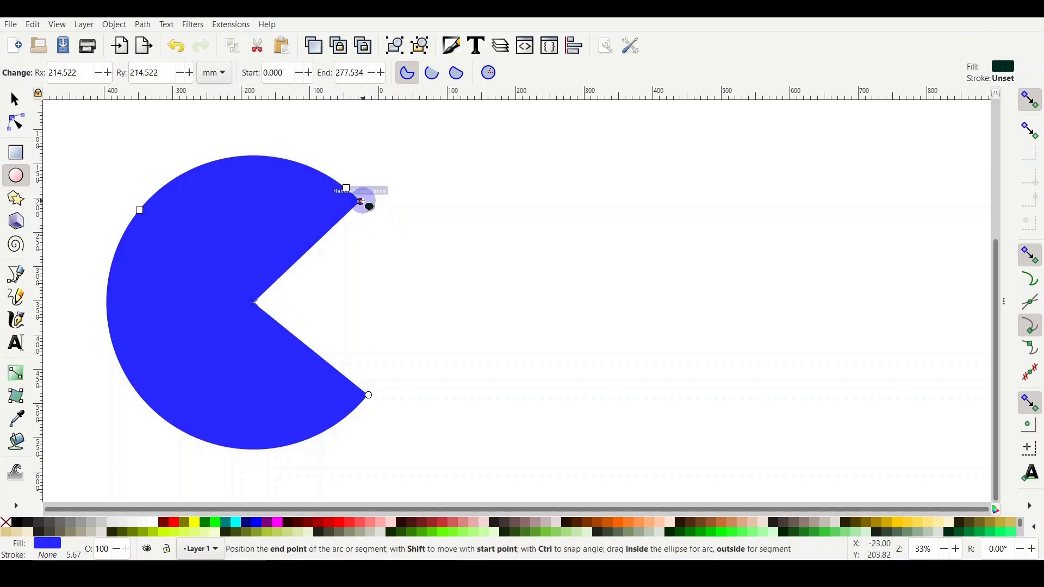
mouse_move(366, 207)
mouse_down()
mouse_move(383, 252)
mouse_move(370, 211)
mouse_up()
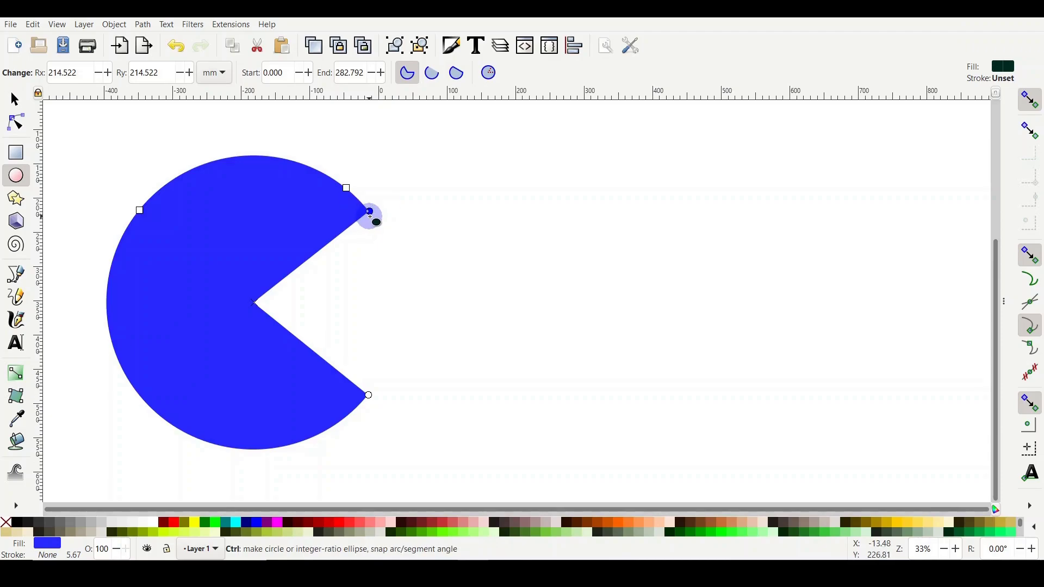
drag(371, 212, 390, 158)
key(ctrl+z)
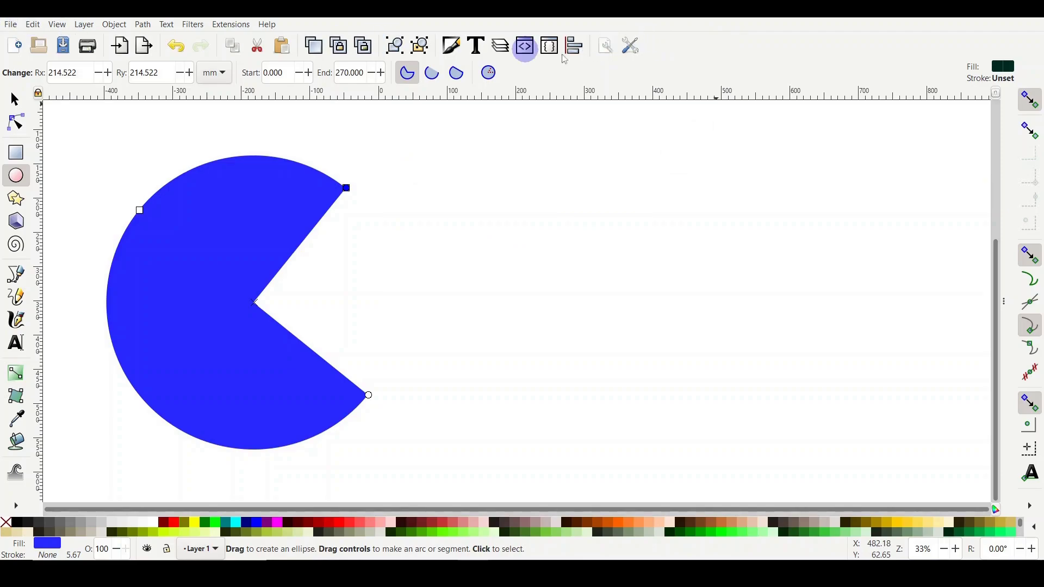
- Examine the available rotation snap increments in the Steps section of the Behavior preferences, leaving the setting at 15 degrees
click(634, 52)
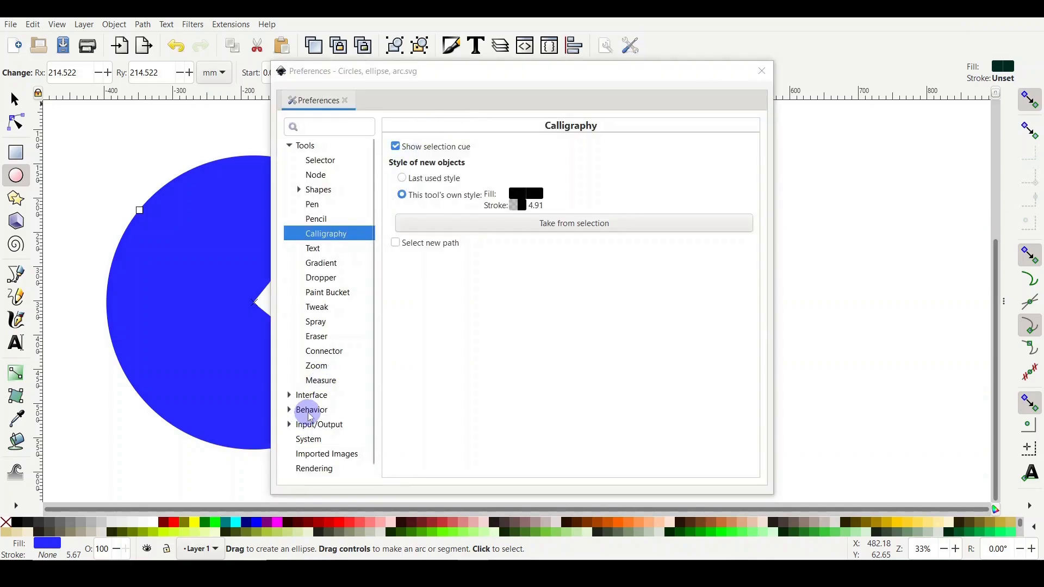
click(306, 412)
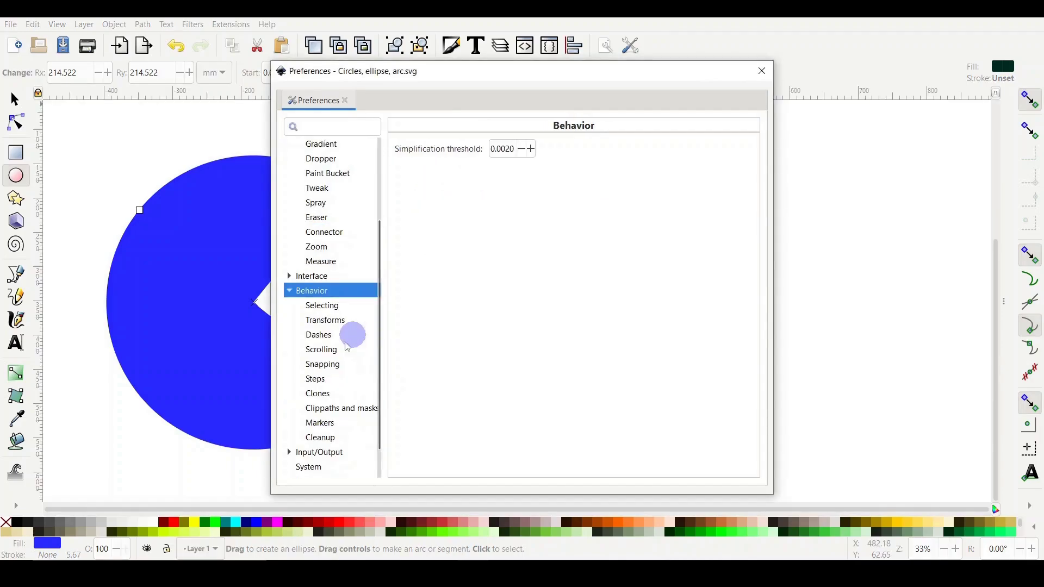
click(319, 381)
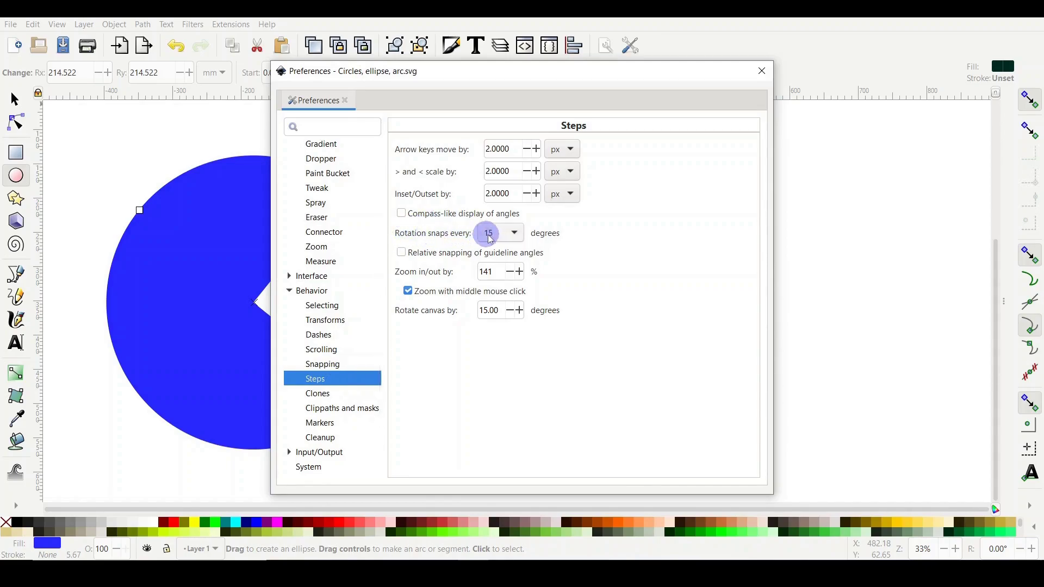
click(514, 234)
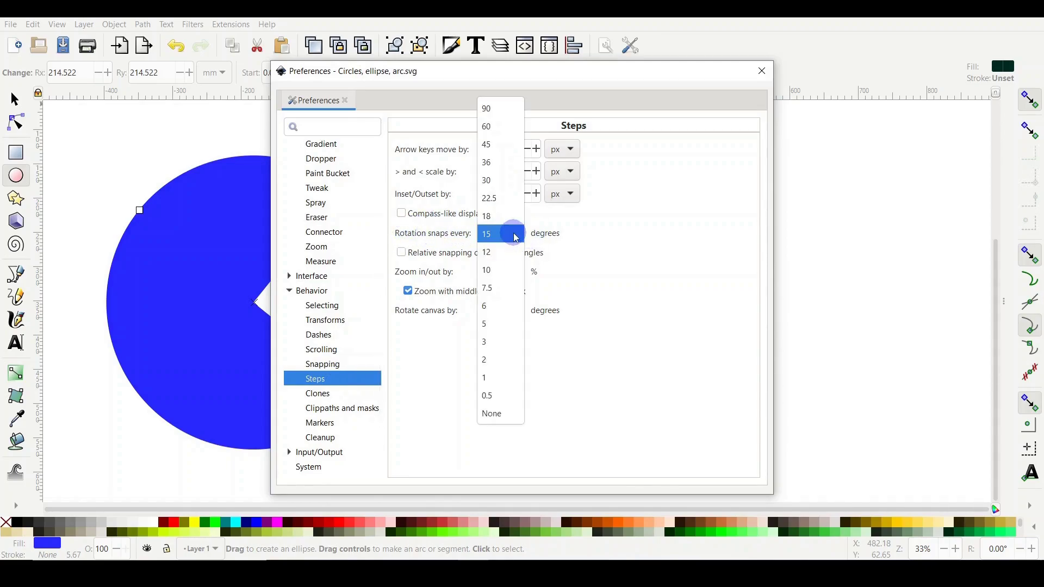
click(614, 235)
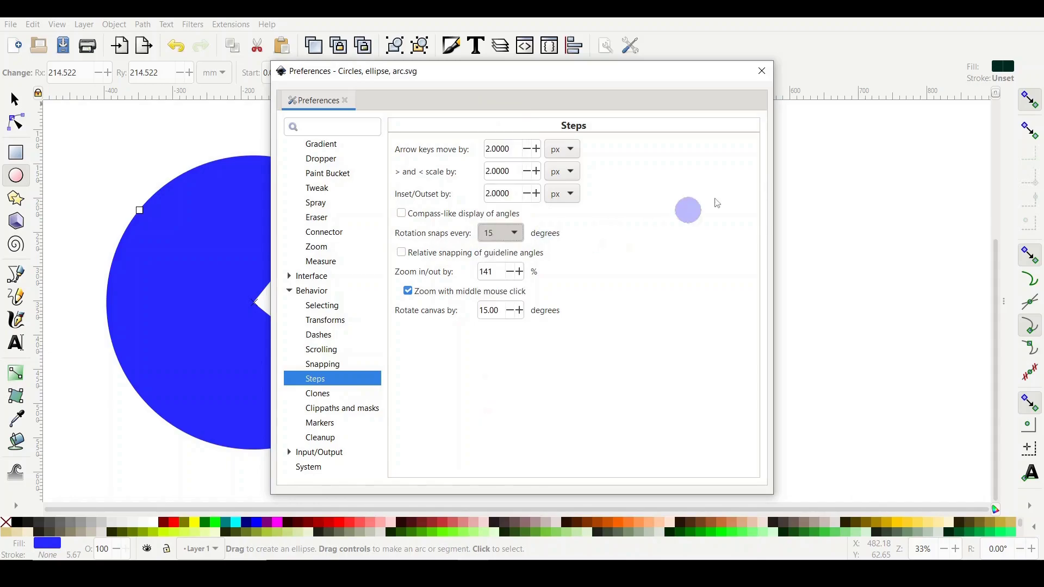
click(762, 71)
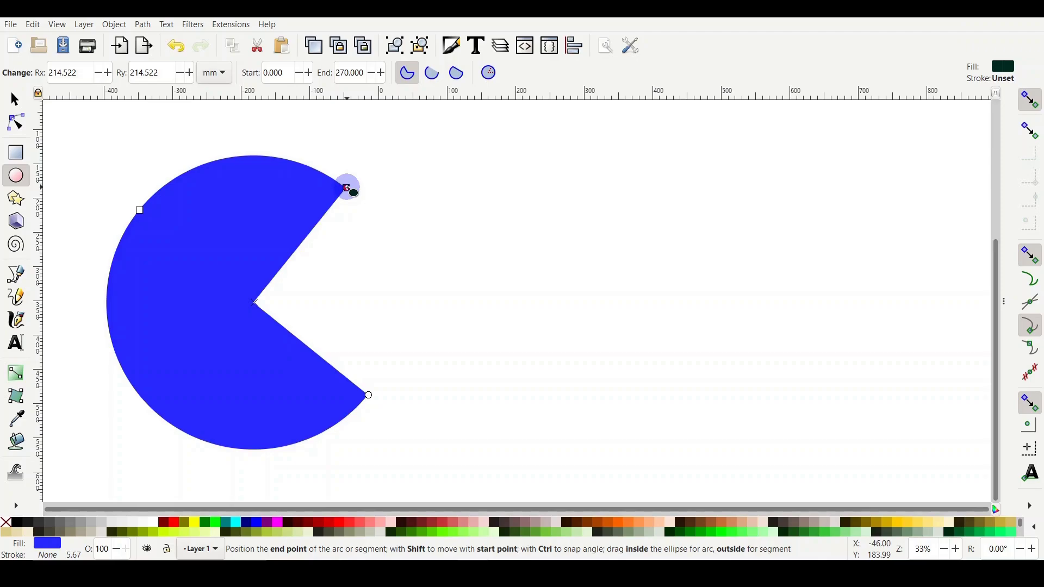
- Try turning the blue slice back into a whole ellipse in two ways, undoing each conversion
shift+click(348, 188)
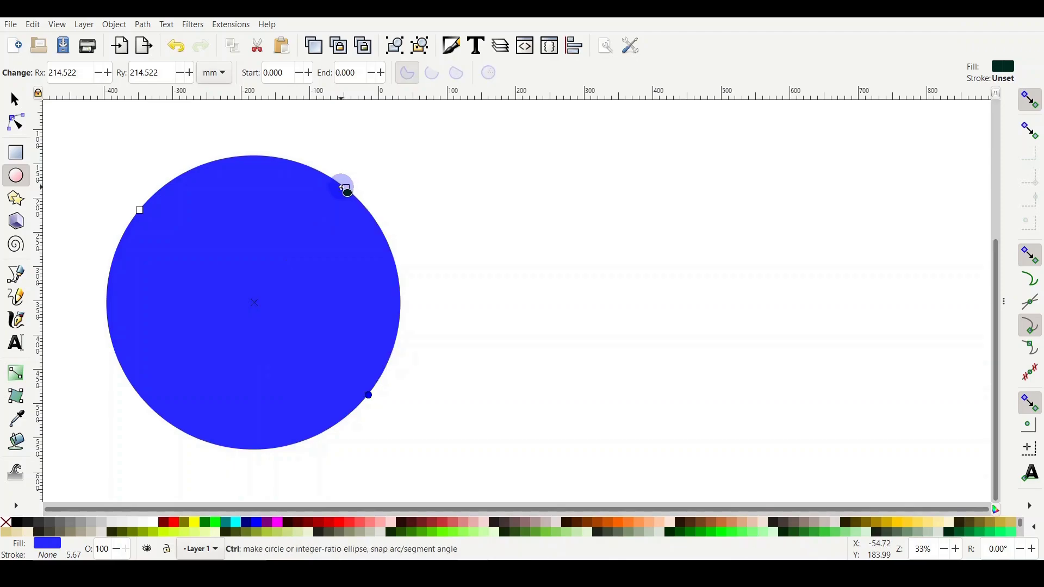
key(ctrl+z)
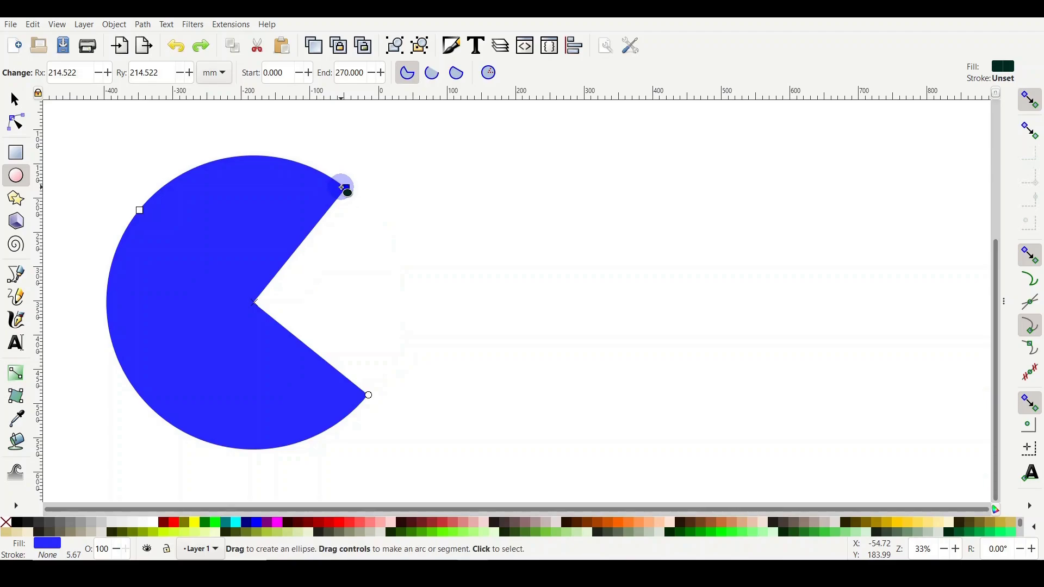
click(489, 77)
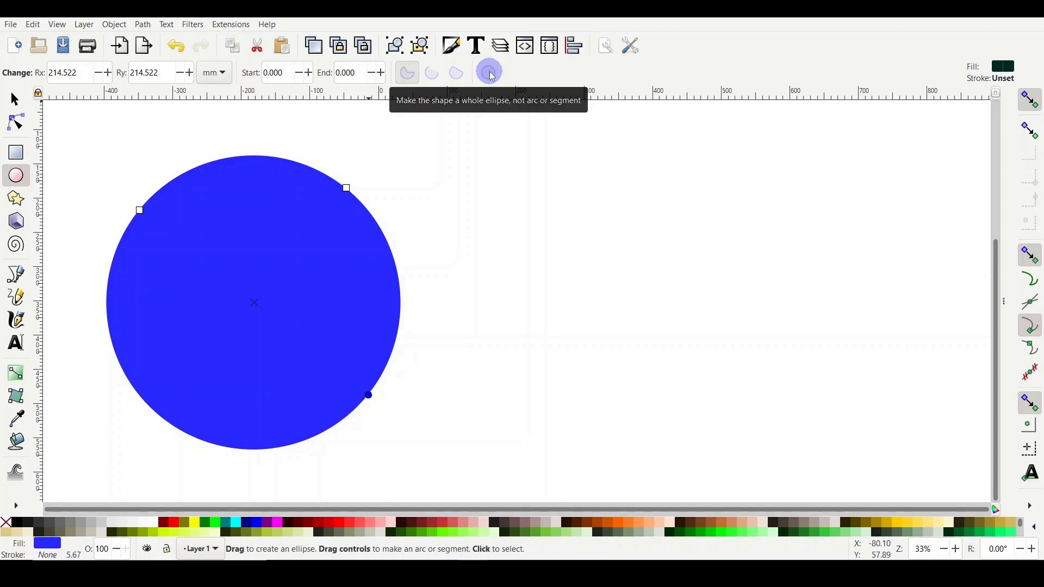
key(ctrl+z)
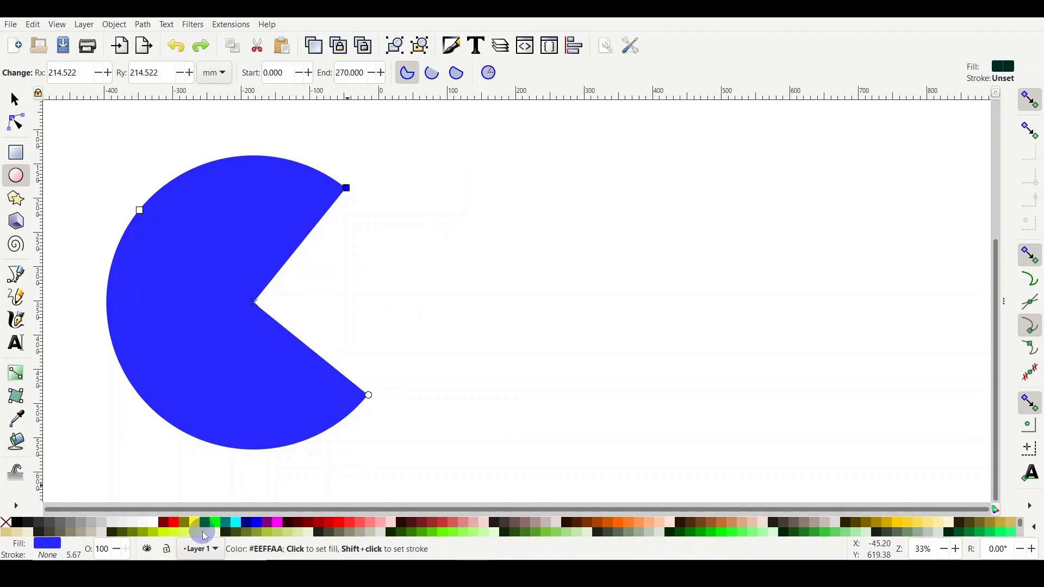
- Try the blue slice as an open, unclosed arc with a cyan outline and no fill
shift+click(236, 523)
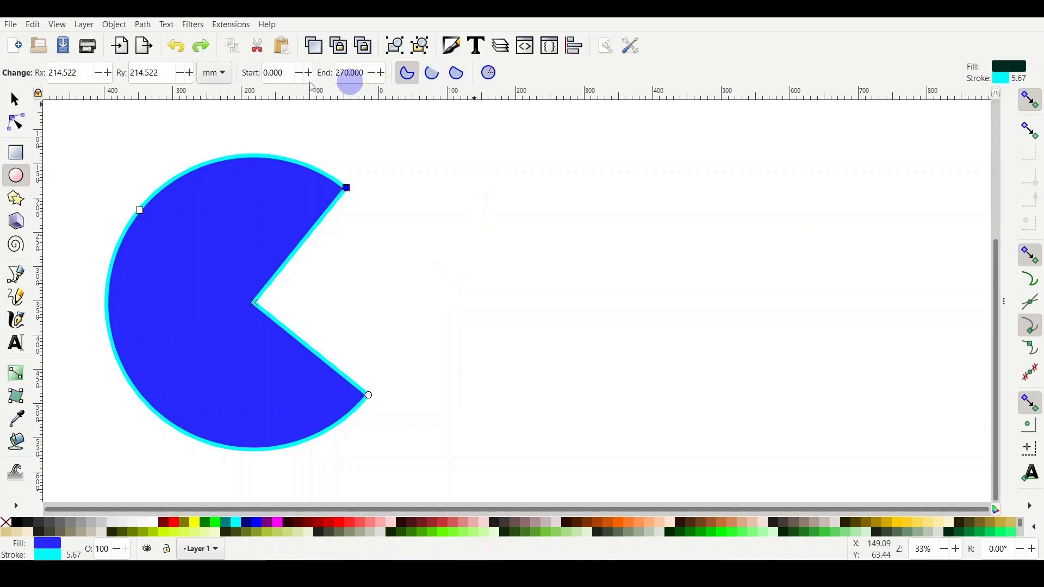
click(438, 76)
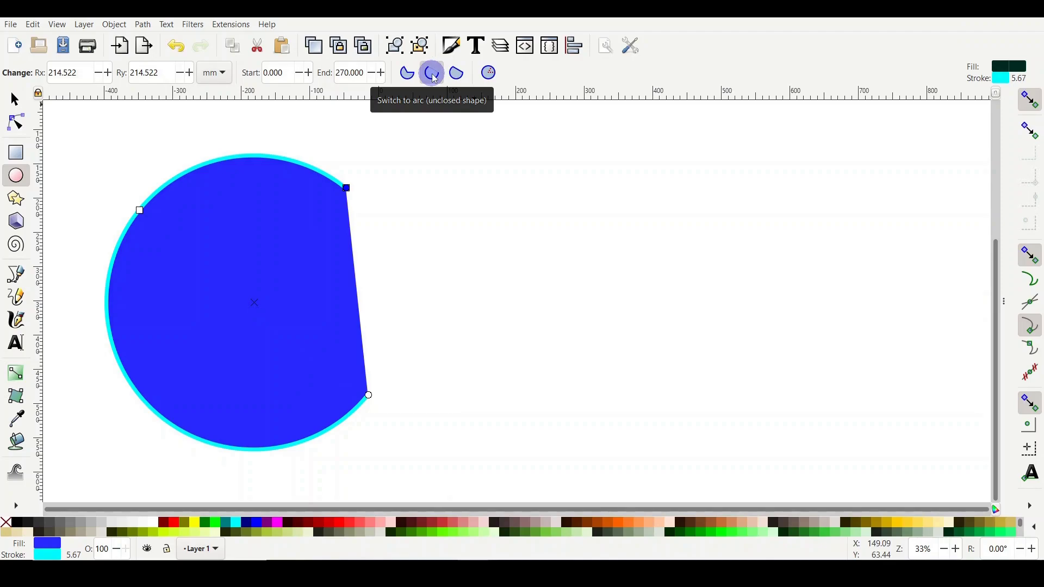
click(5, 523)
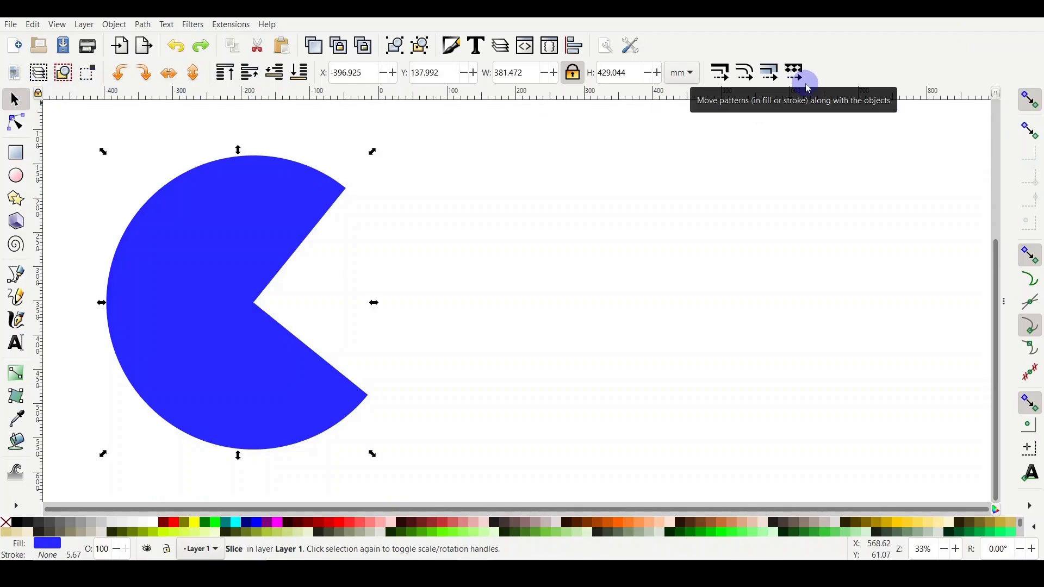
- Try rotating the slice clockwise in 90° steps and return it counter-clockwise to its starting orientation
click(147, 77)
click(148, 78)
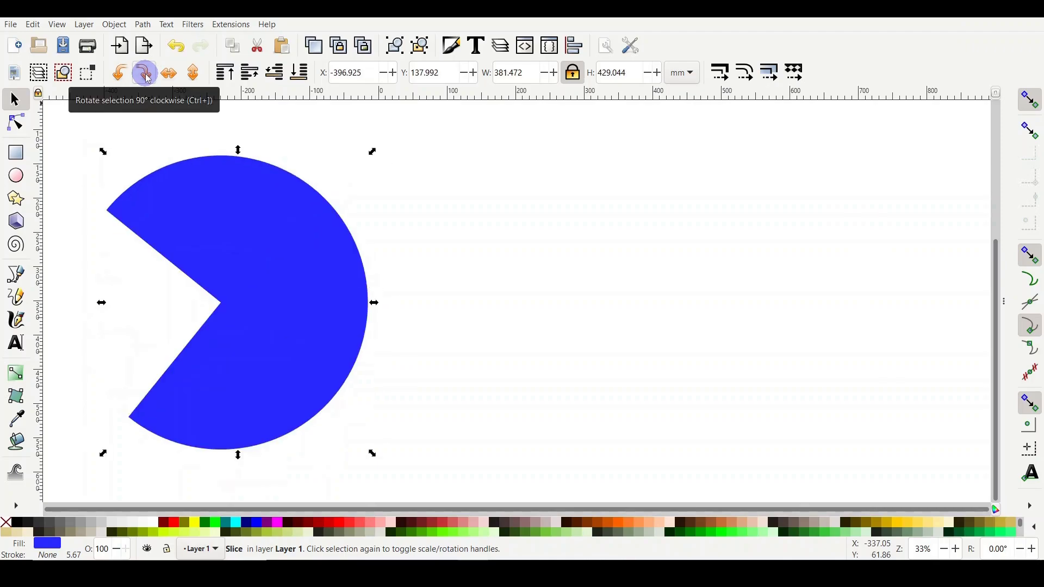
click(147, 78)
click(122, 77)
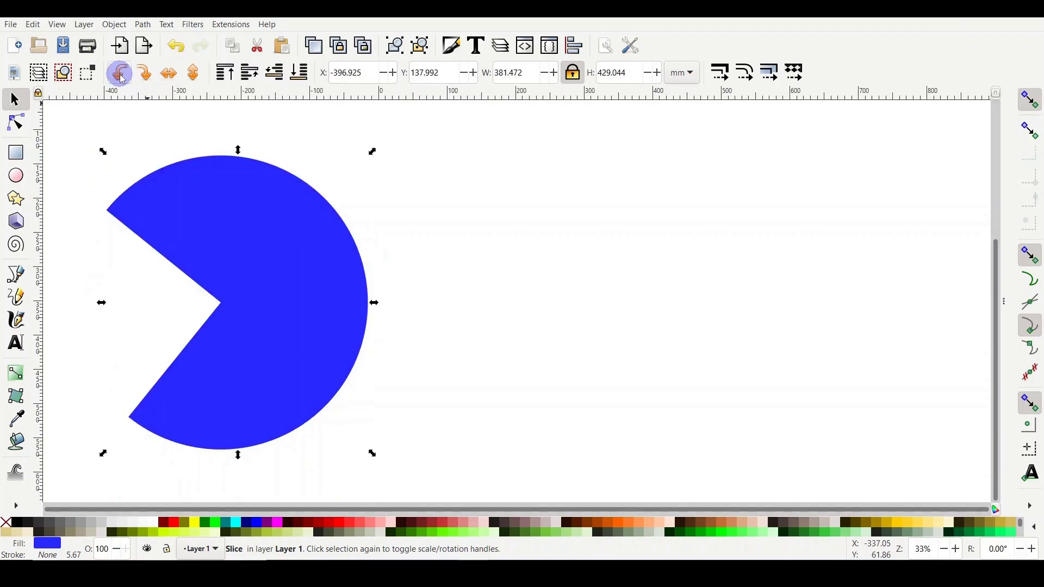
click(121, 75)
key(ctrl+z)
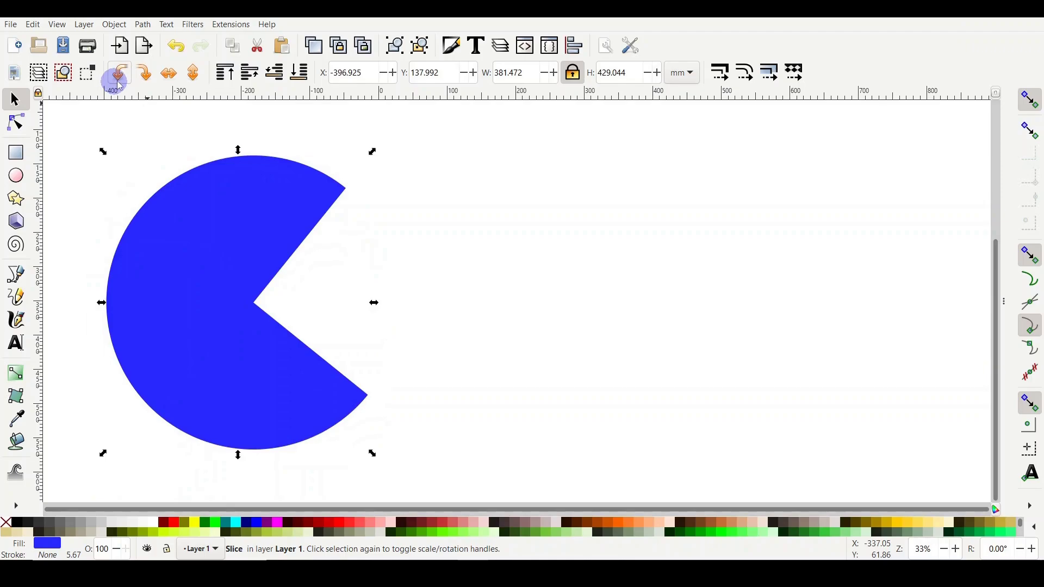
- Try flipping the slice horizontally and flip it back
click(168, 74)
click(168, 74)
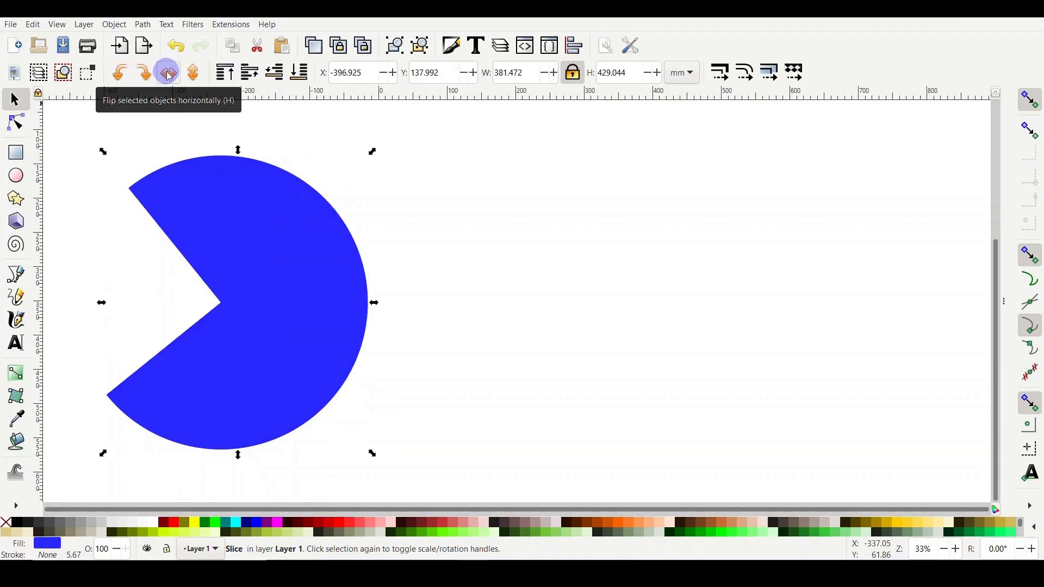
click(169, 74)
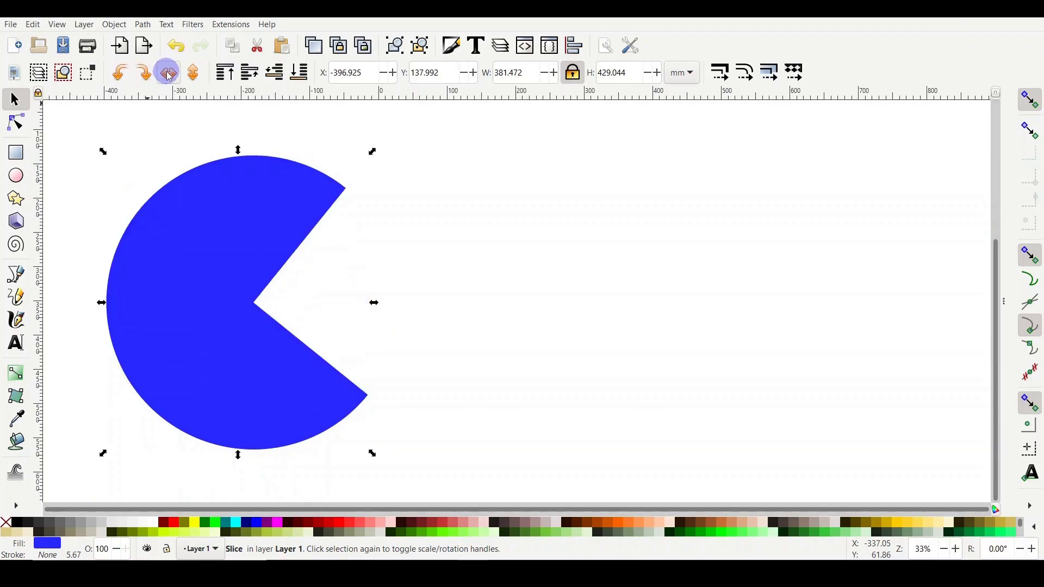
- Flip the blue slice vertically and deselect it
click(195, 74)
click(195, 74)
click(195, 74)
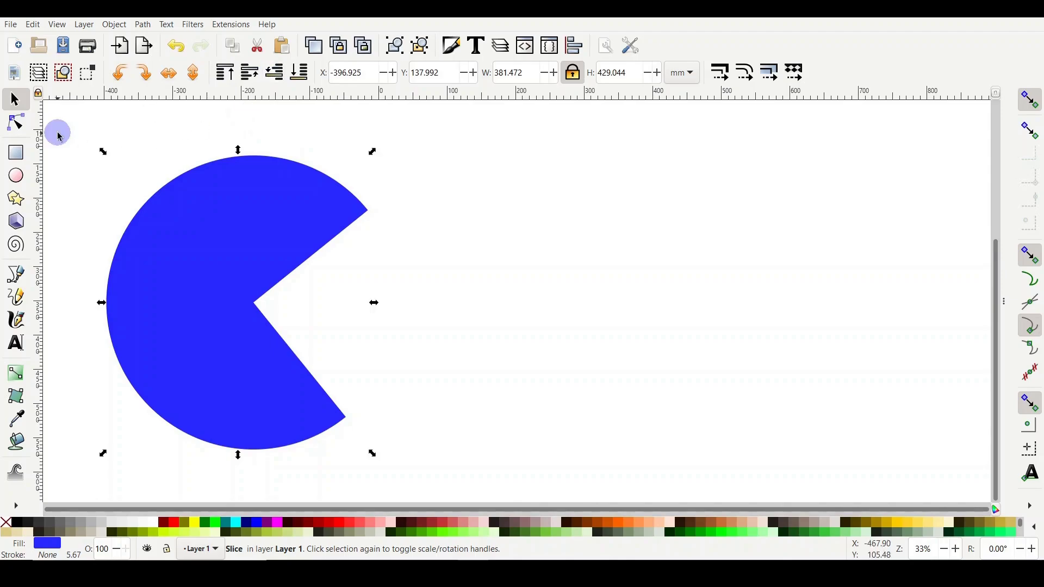
click(101, 137)
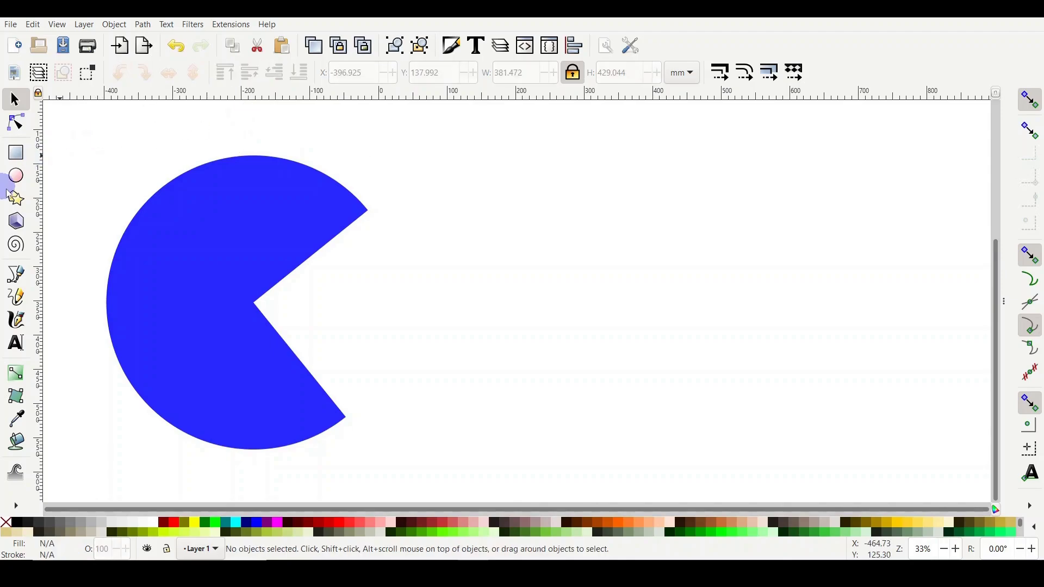
- Add a magenta circle and a green 15-pointed star about 344 mm wide, and place both overlapping the blue slice
click(22, 180)
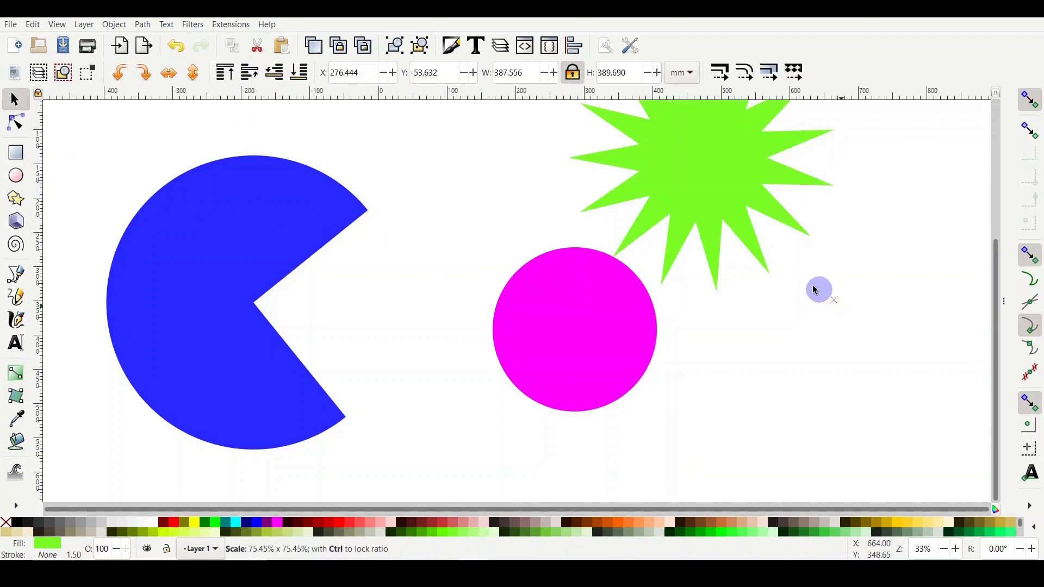
drag(816, 289, 813, 288)
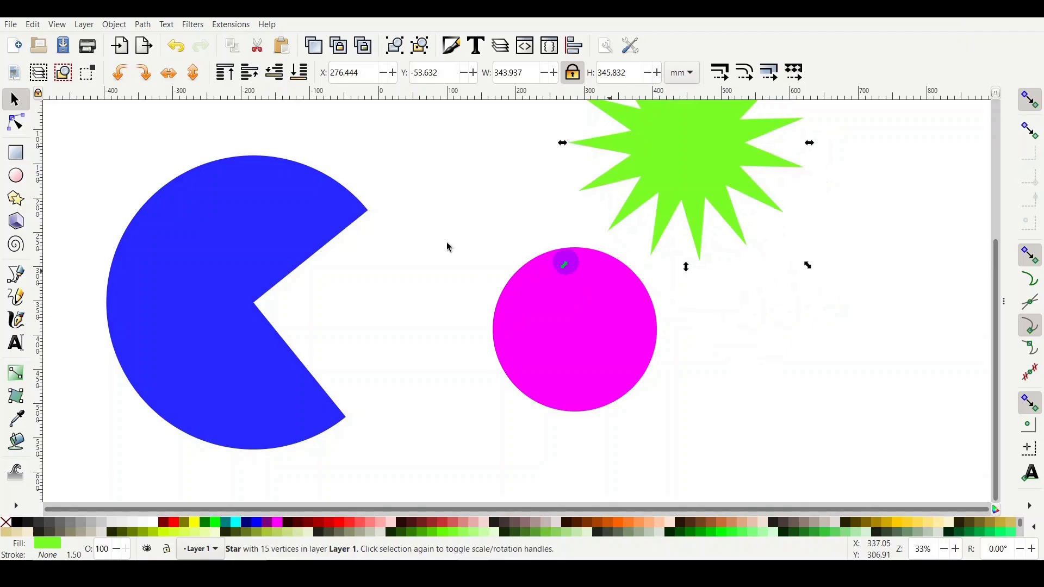
drag(587, 343, 249, 255)
drag(718, 177, 358, 285)
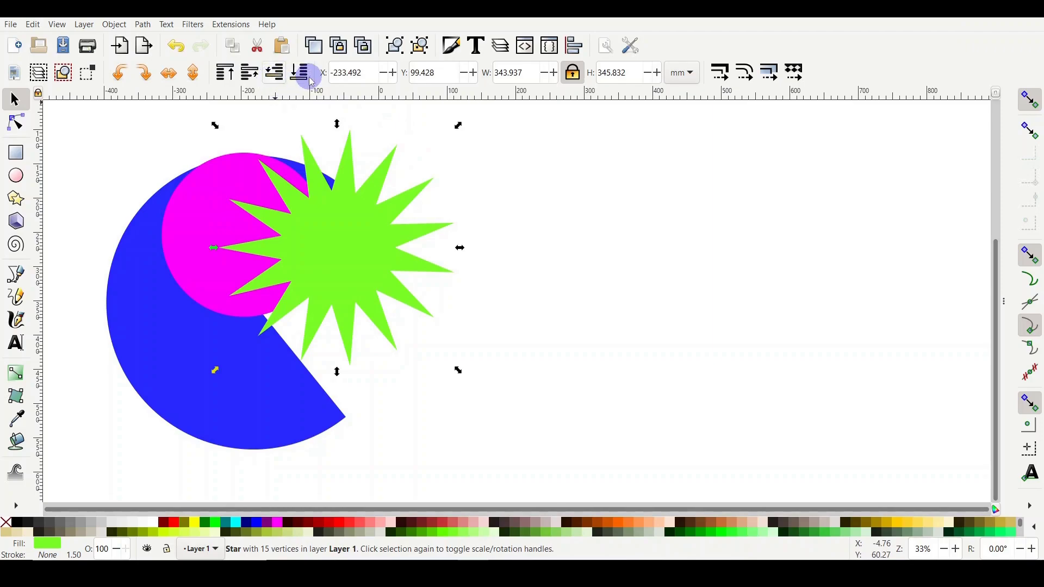
- Try lowering the star one step at a time behind the circle and the slice, and raise it back stepwise
click(278, 76)
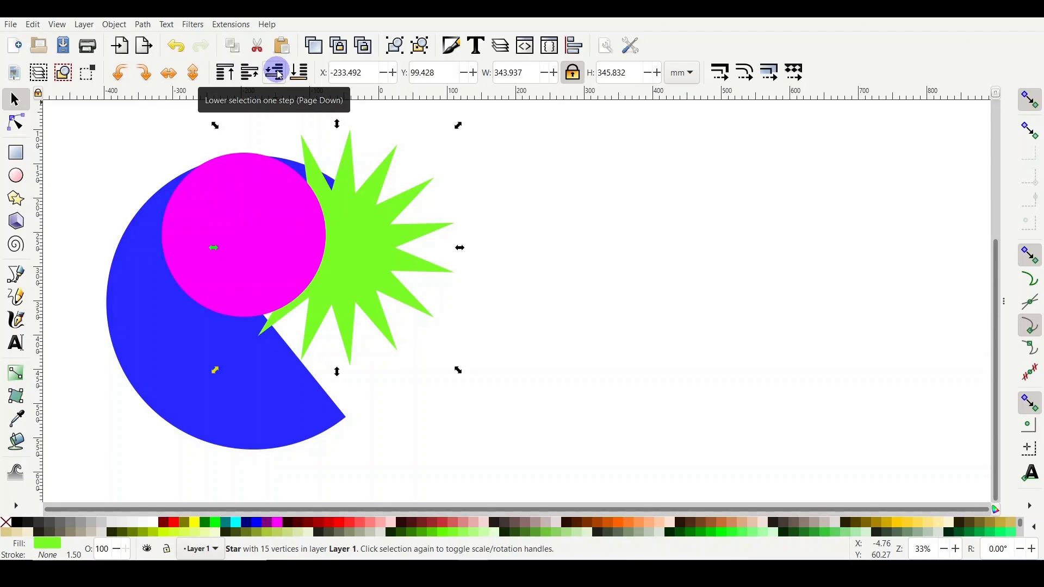
click(278, 77)
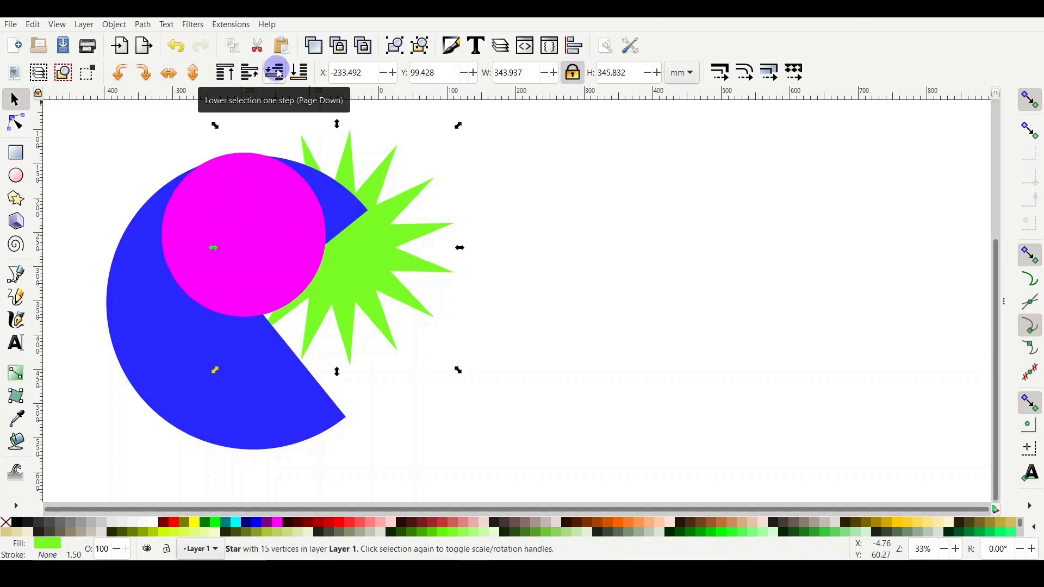
click(252, 75)
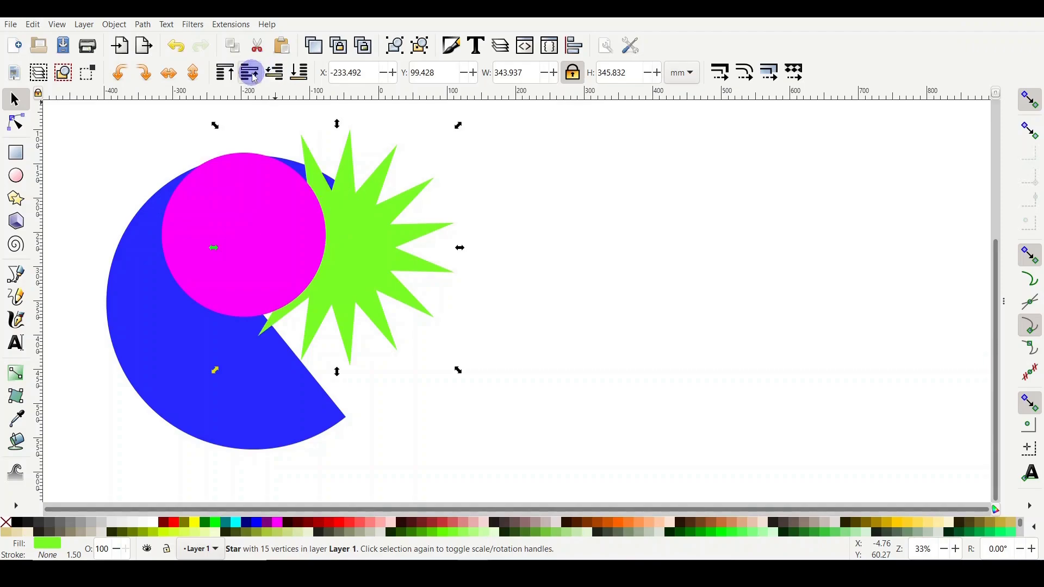
click(254, 76)
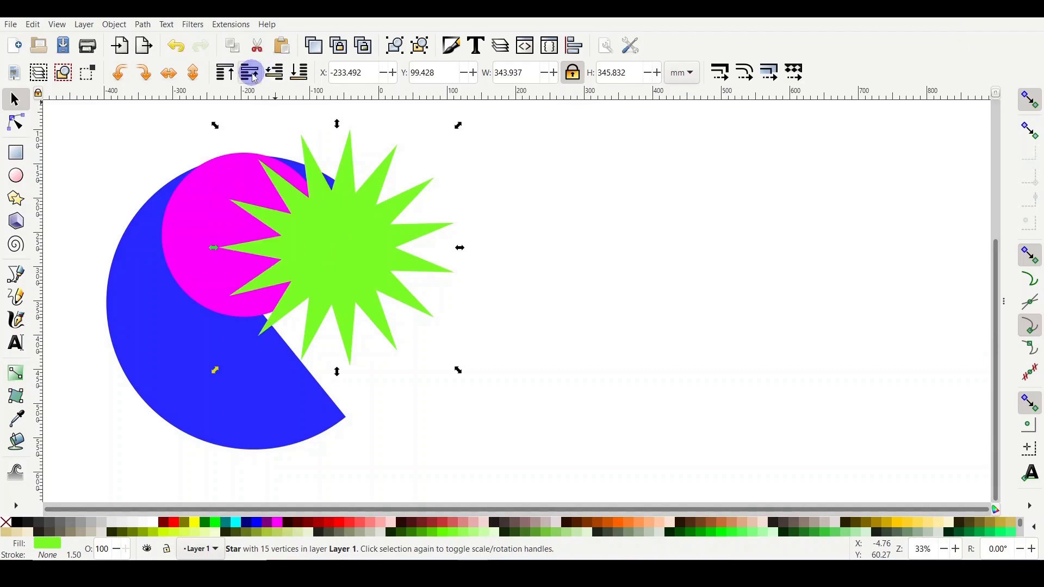
- Send the green star to the bottom of its layer, check the layer list, and bring the star back to the top
click(302, 79)
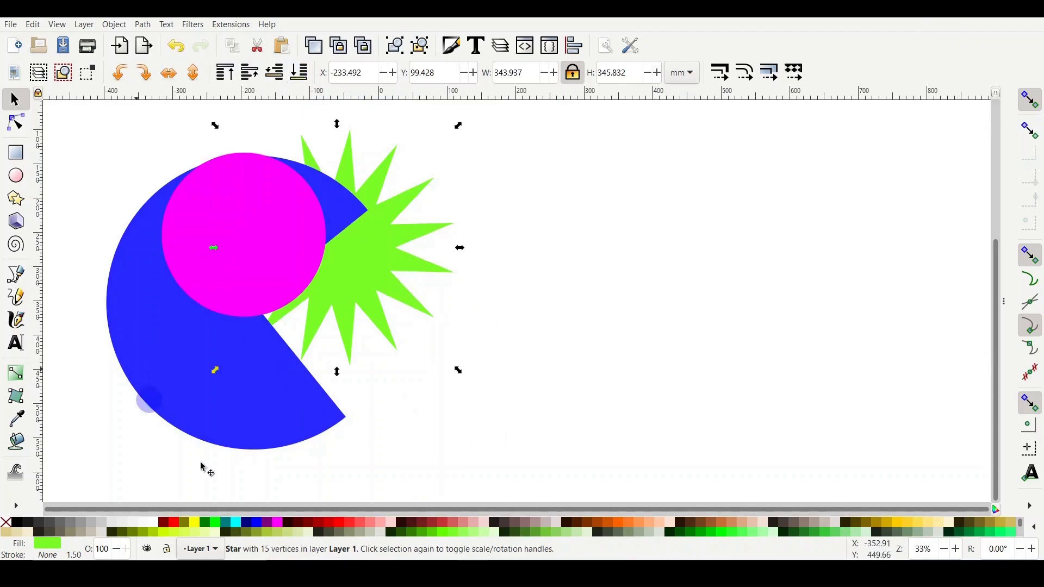
click(203, 551)
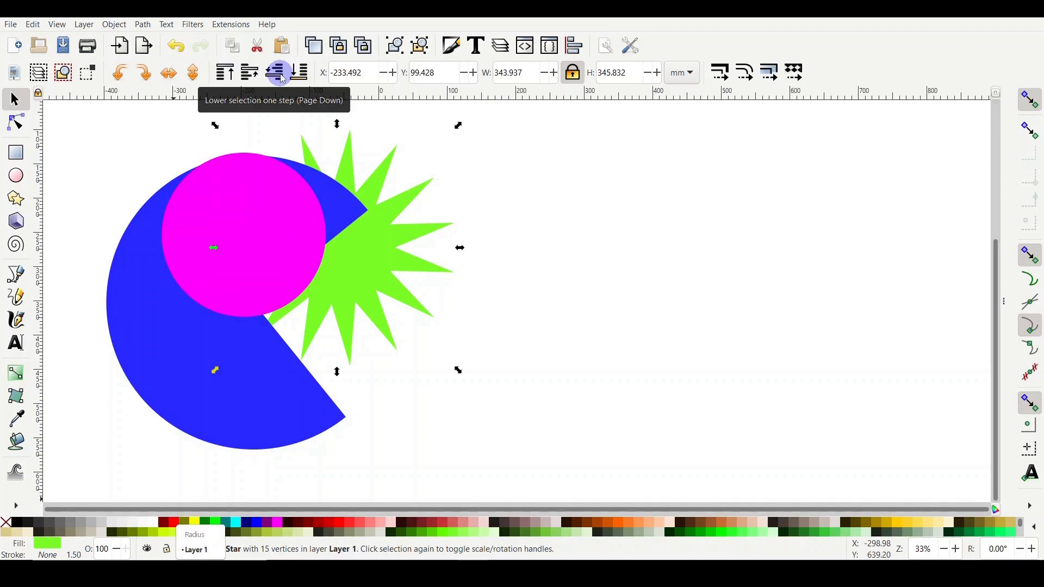
key(Home)
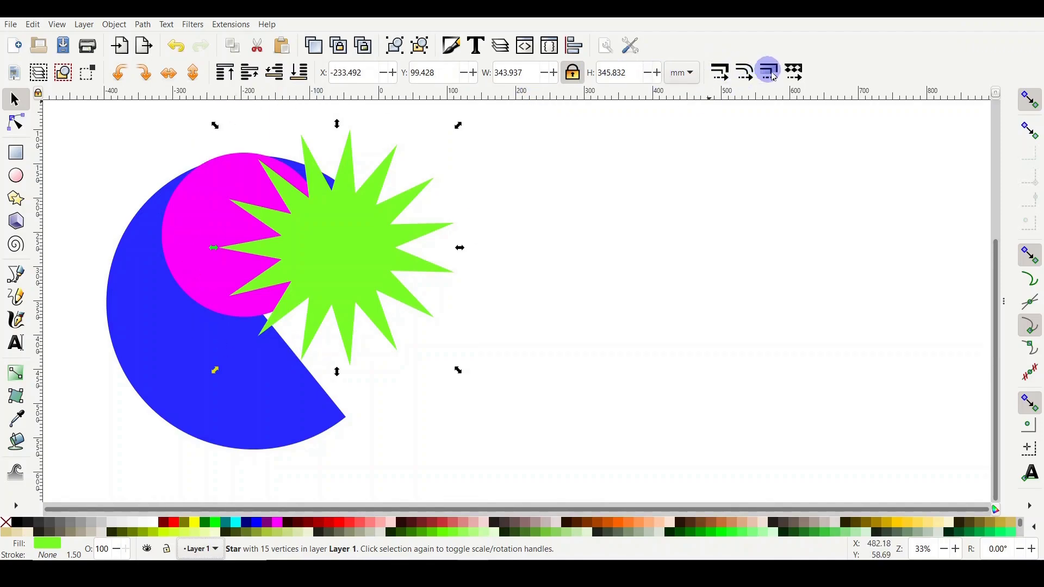
- Move the green star to about X -272 mm, Y 108 mm, further over the magenta circle
click(725, 78)
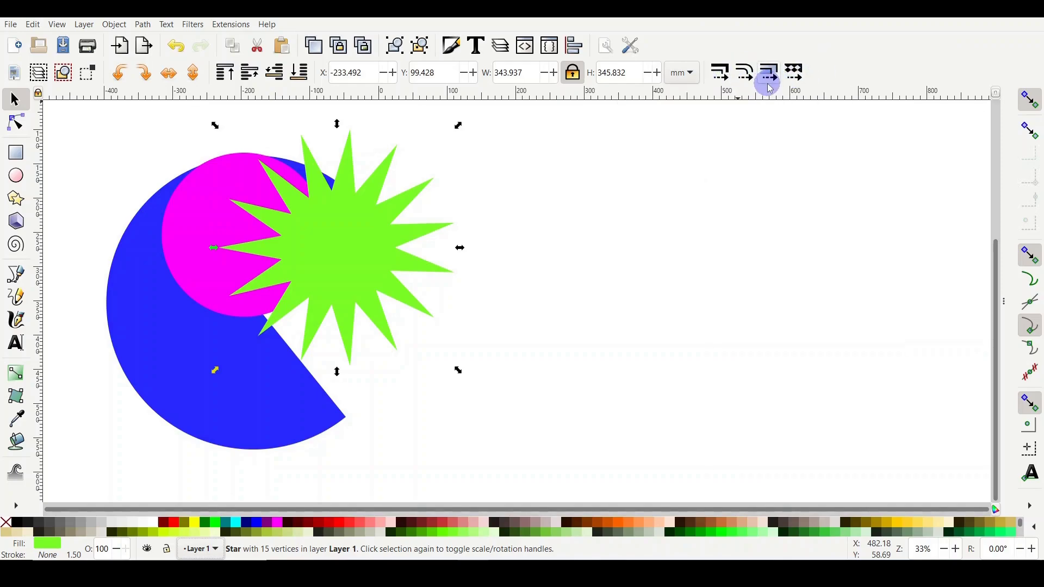
drag(366, 246, 339, 252)
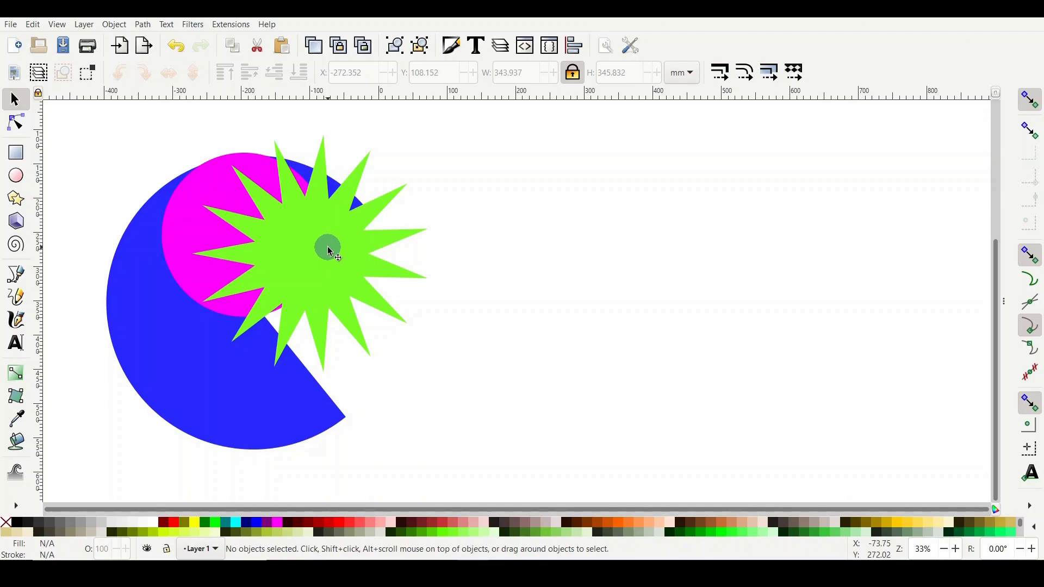
- Delete the green star and undo the deletion
click(330, 252)
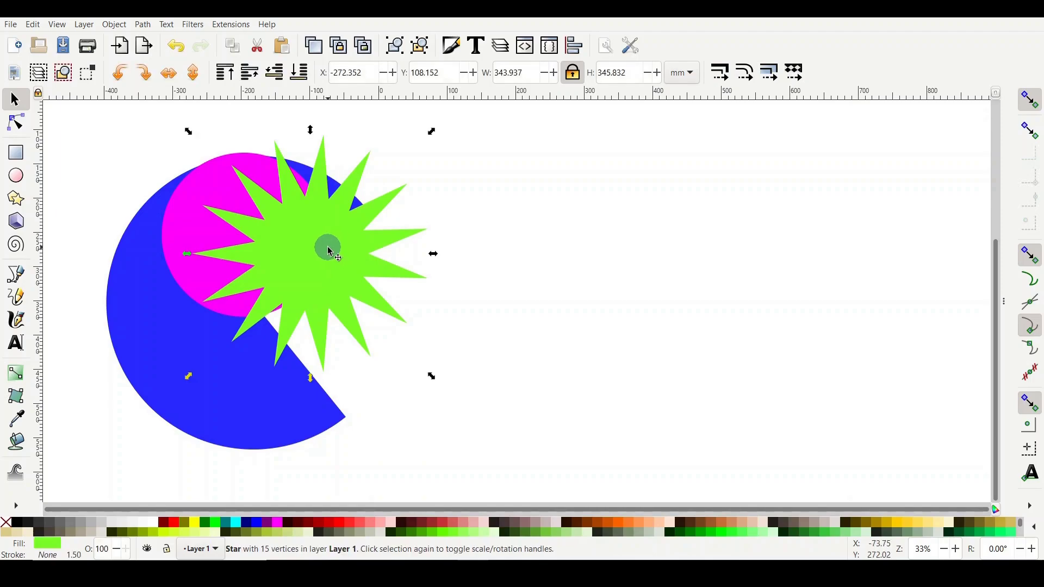
key(Delete)
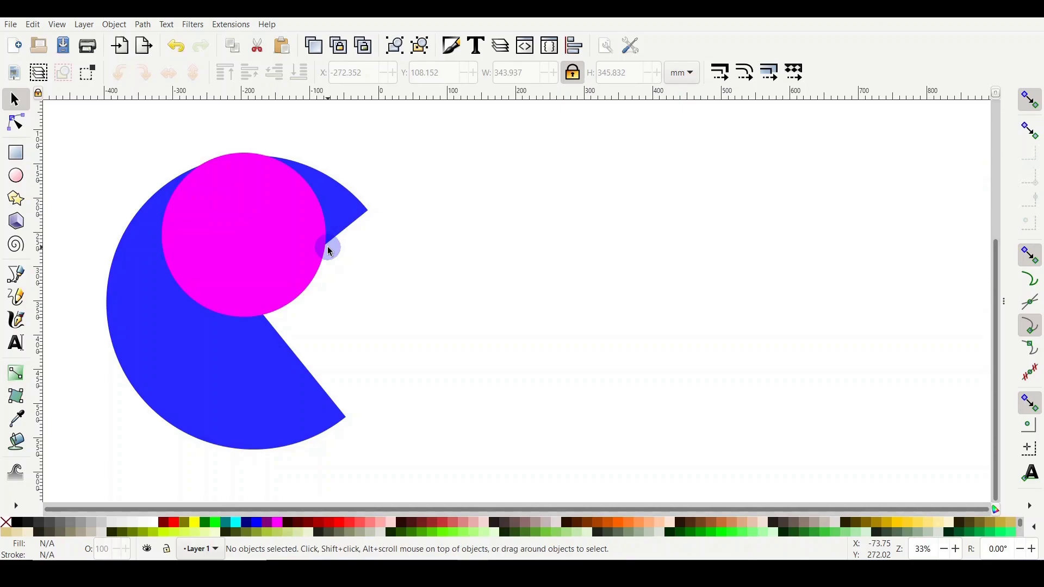
key(ctrl+z)
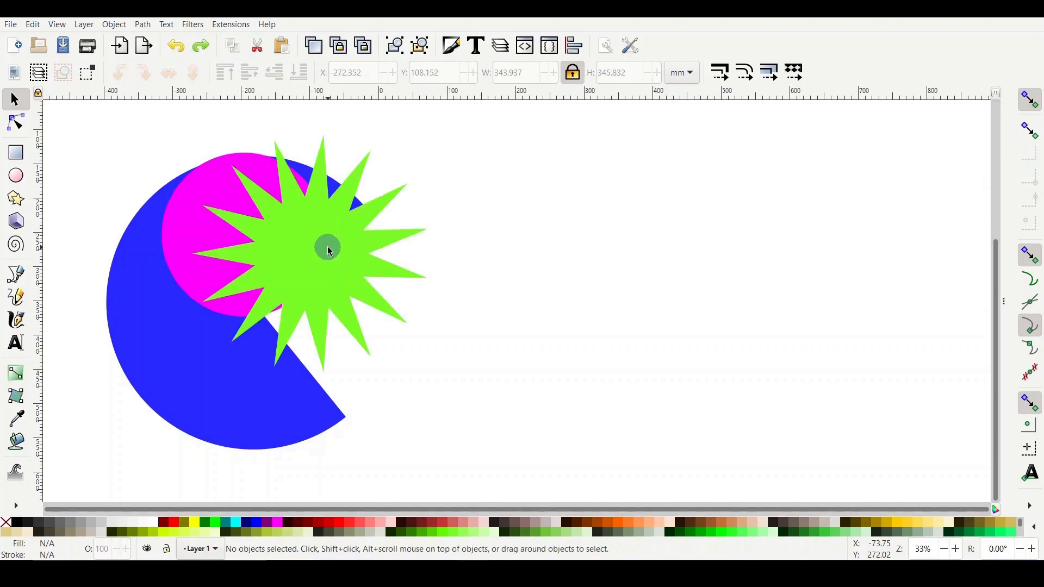
- Undo the recent edits until the green star is gone, and shrink the blue slice to equal radii of about 140 mm
key(ctrl)
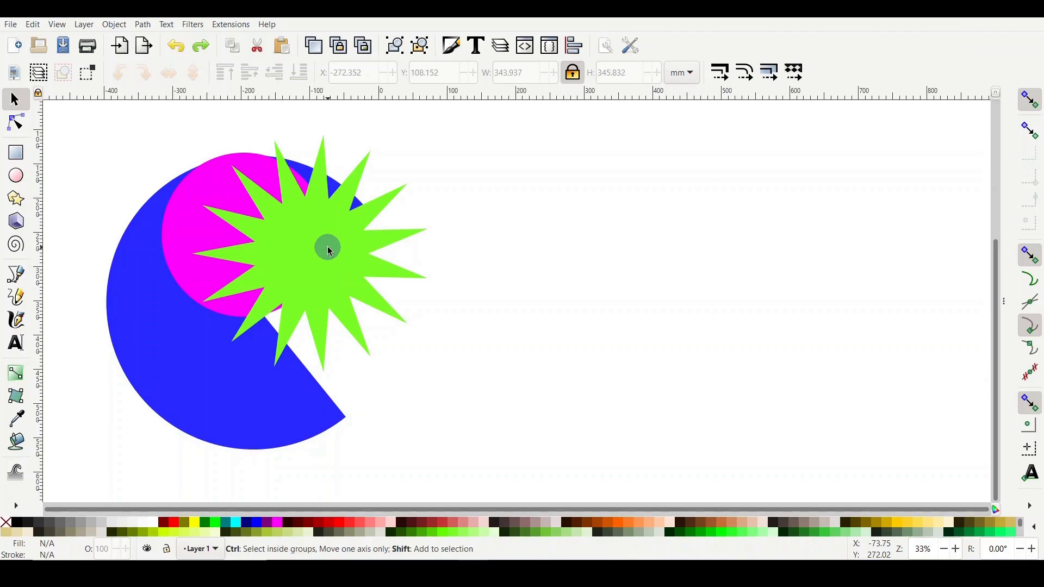
key(ctrl+z)
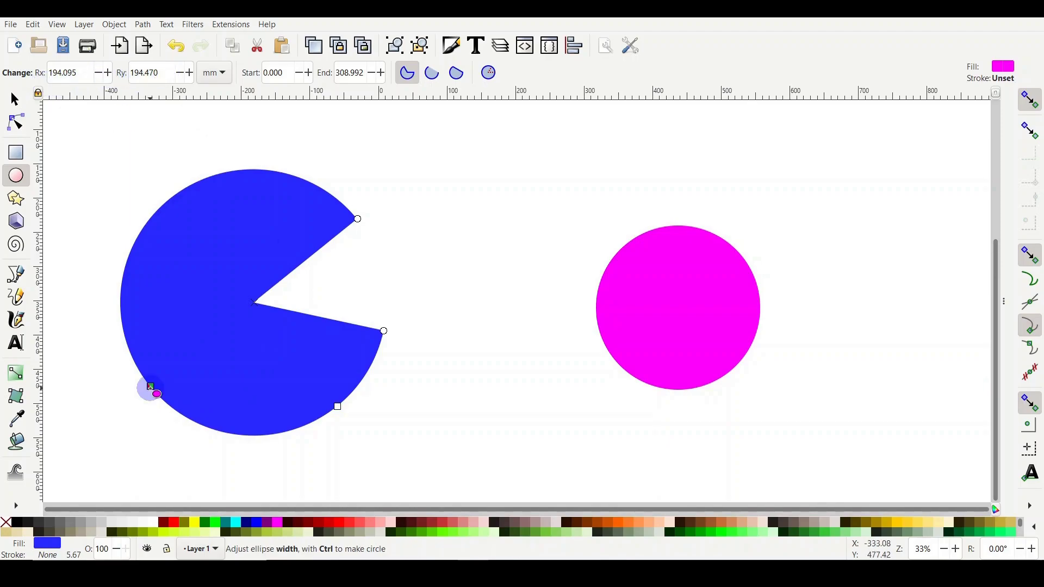
drag(150, 387, 172, 354)
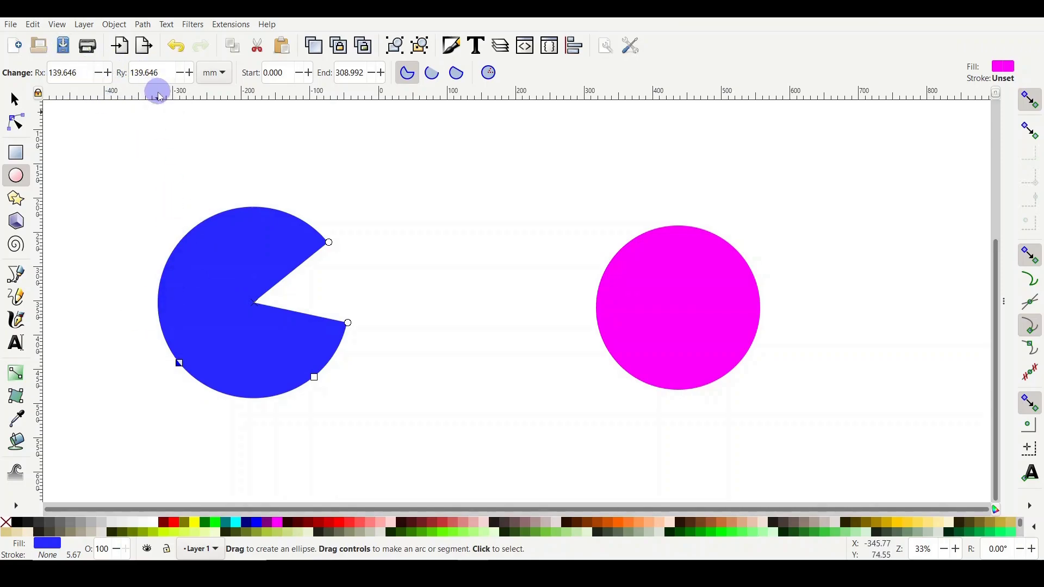
- Delete the magenta circle and draw a new one of about 145 mm radius beside the blue slice
click(727, 329)
key(Delete)
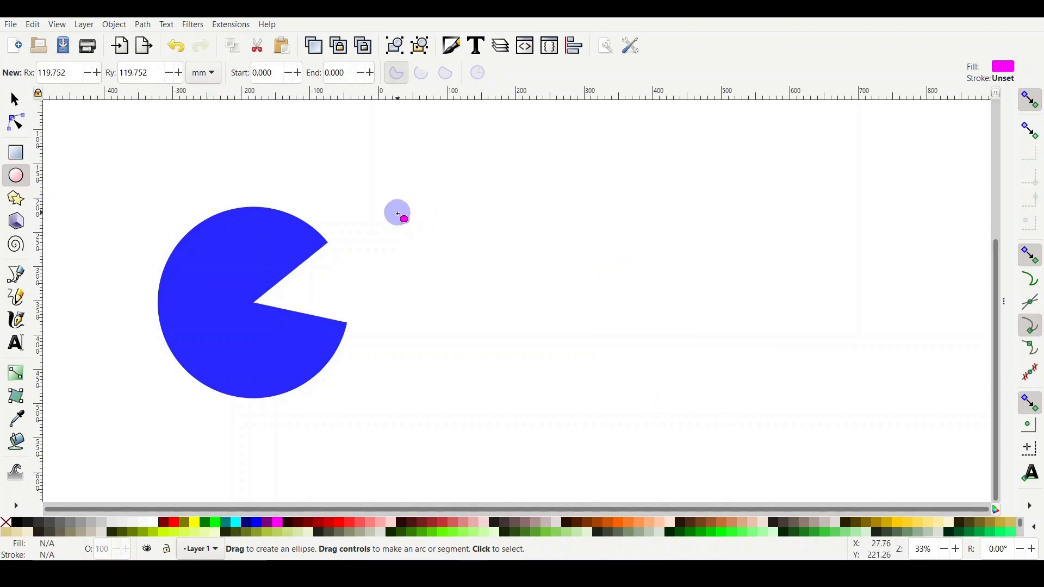
key(ctrl)
drag(444, 213, 644, 415)
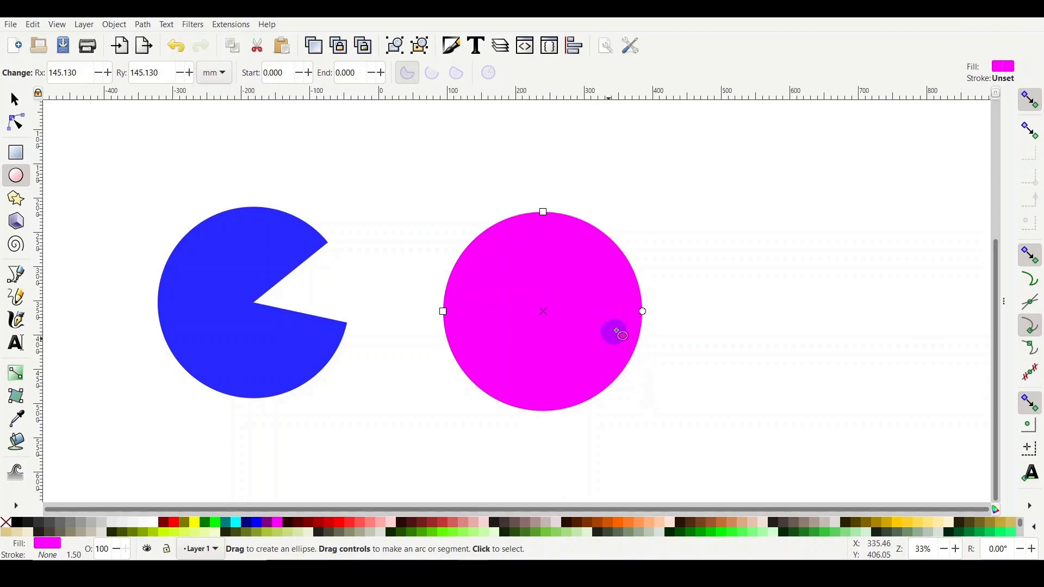
key(Escape)
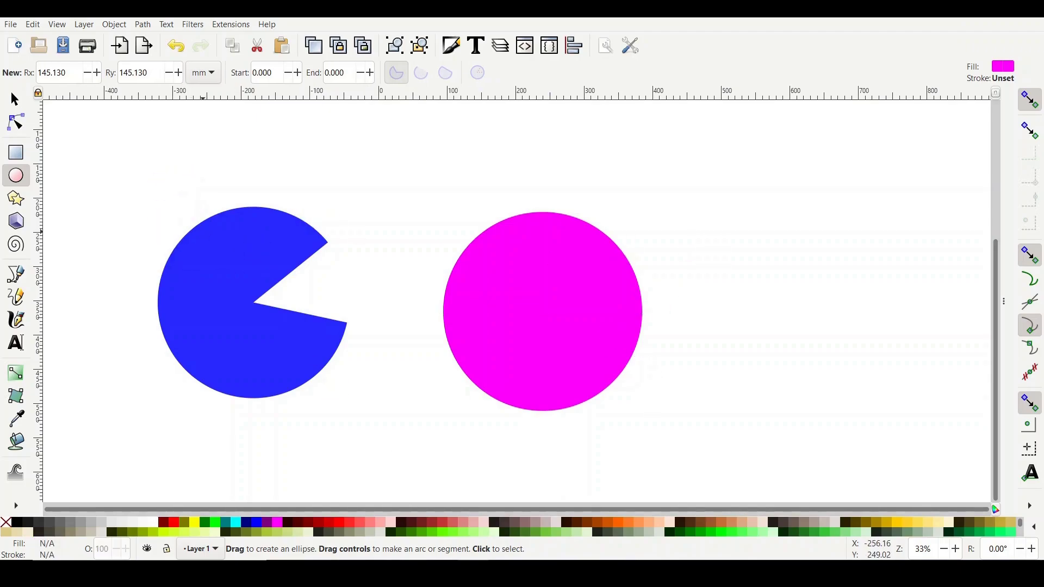
- Set the fill to cyan and draw a wide ellipse to the right of the magenta circle
key(s)
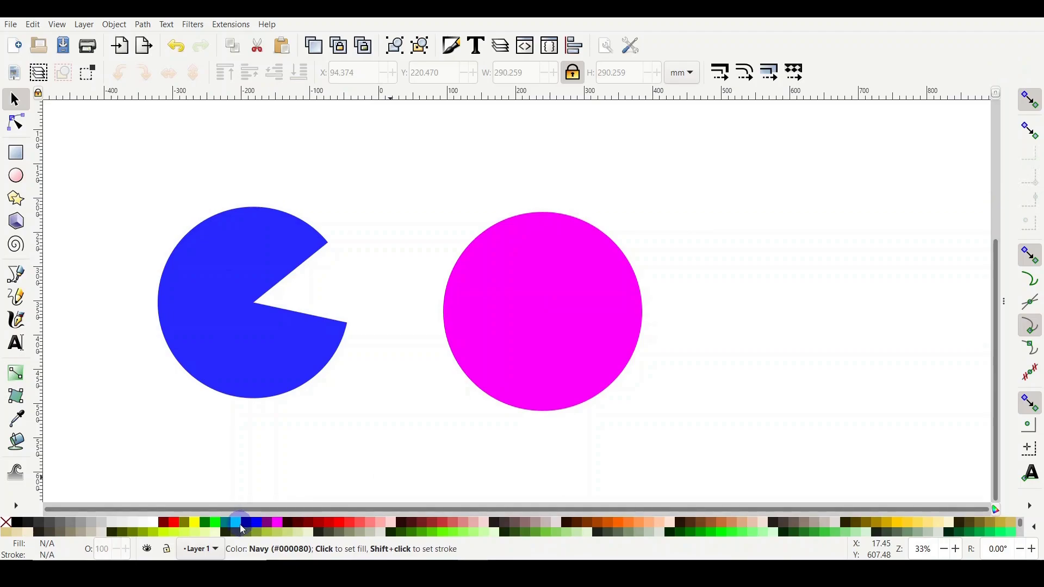
click(566, 233)
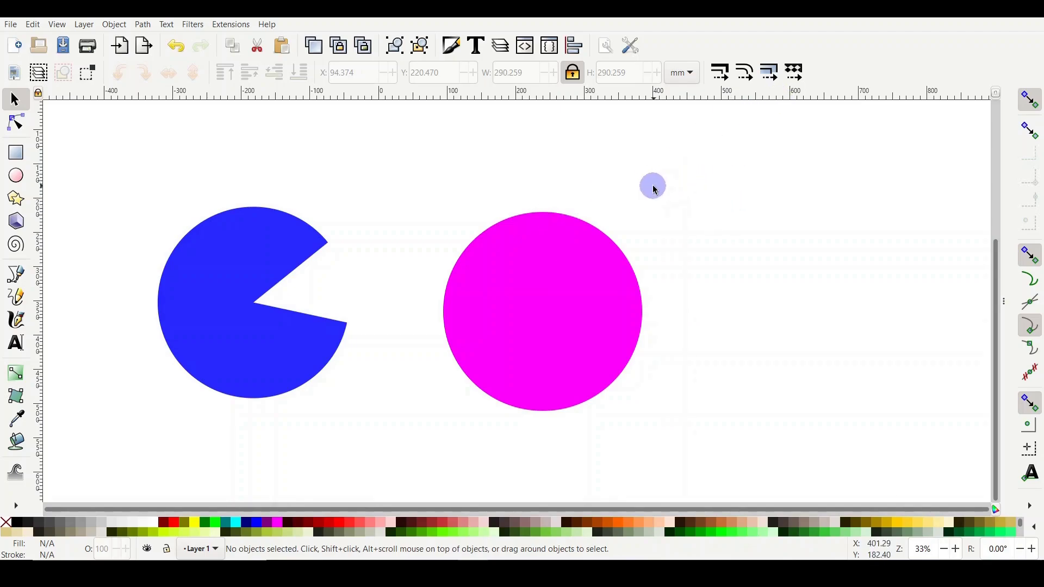
click(15, 175)
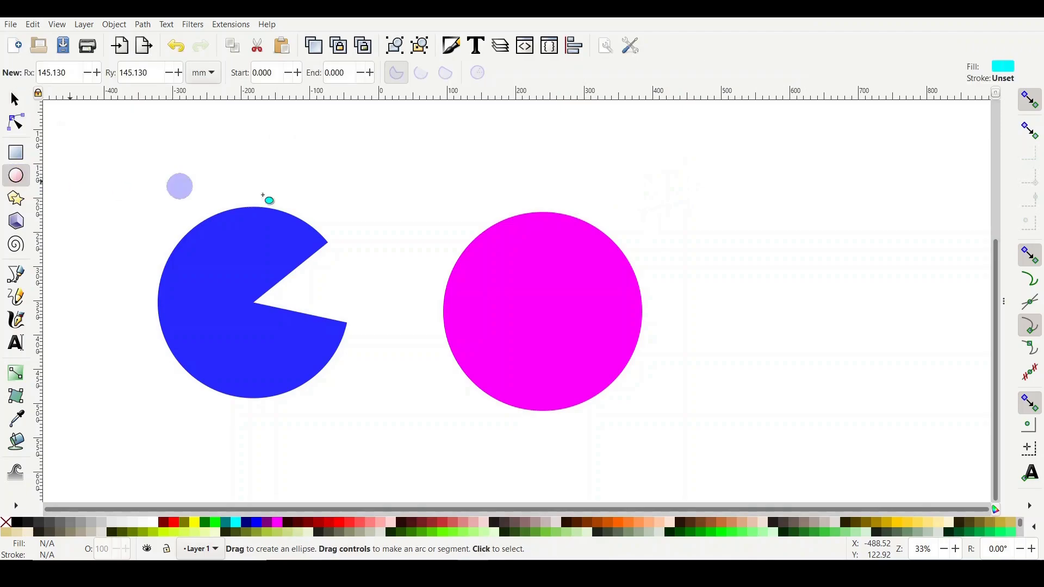
drag(670, 174, 892, 325)
- Skew the yellow circle into a narrow slanted ellipse, and move it to about X -19.5 cm, Y 7.9 cm
key(s)
click(392, 199)
click(391, 198)
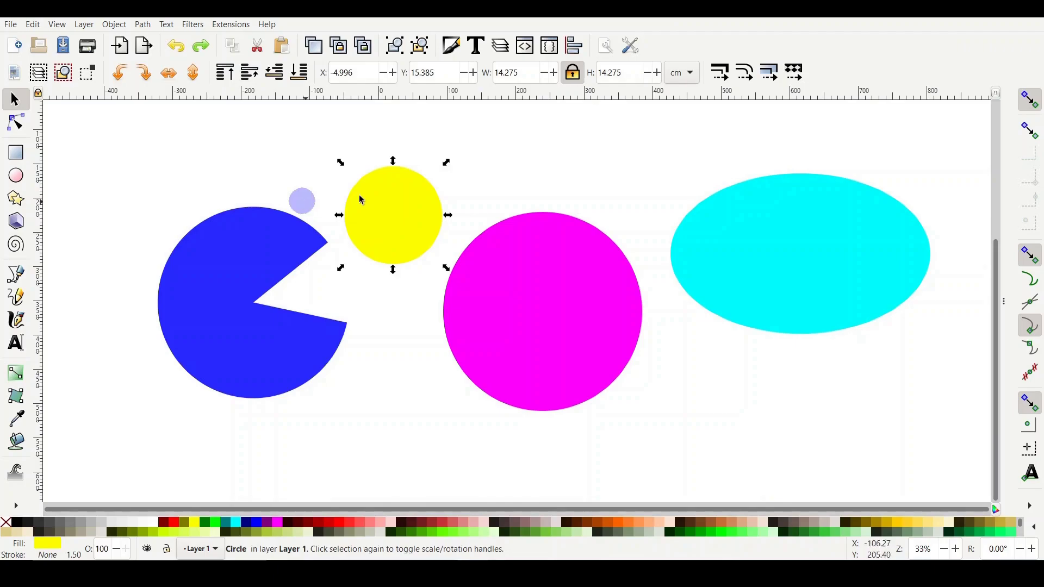
click(395, 210)
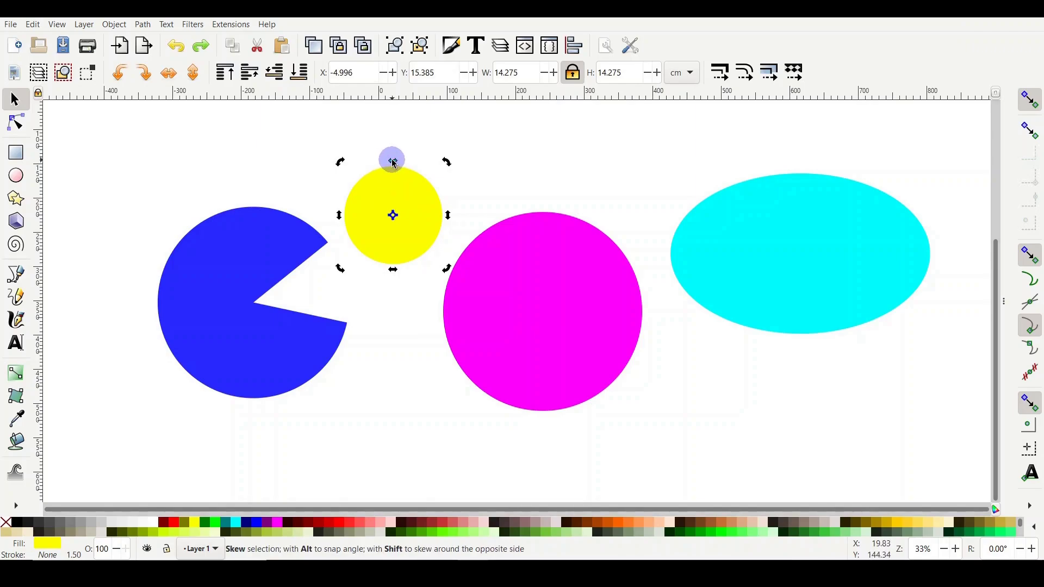
drag(394, 163, 327, 164)
drag(491, 215, 473, 246)
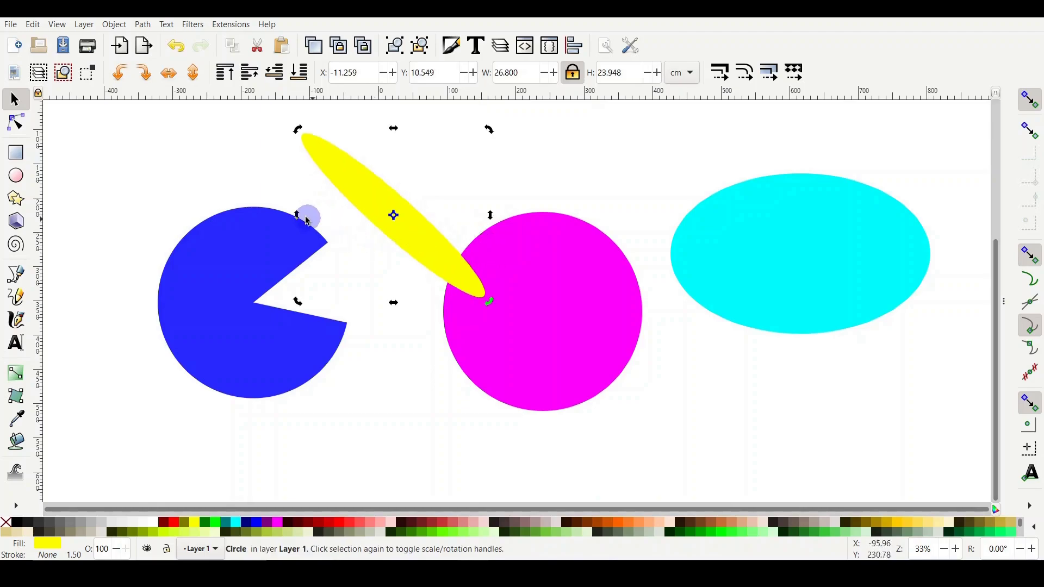
mouse_move(299, 216)
mouse_down()
mouse_move(289, 252)
mouse_move(299, 220)
mouse_up()
drag(352, 189, 305, 177)
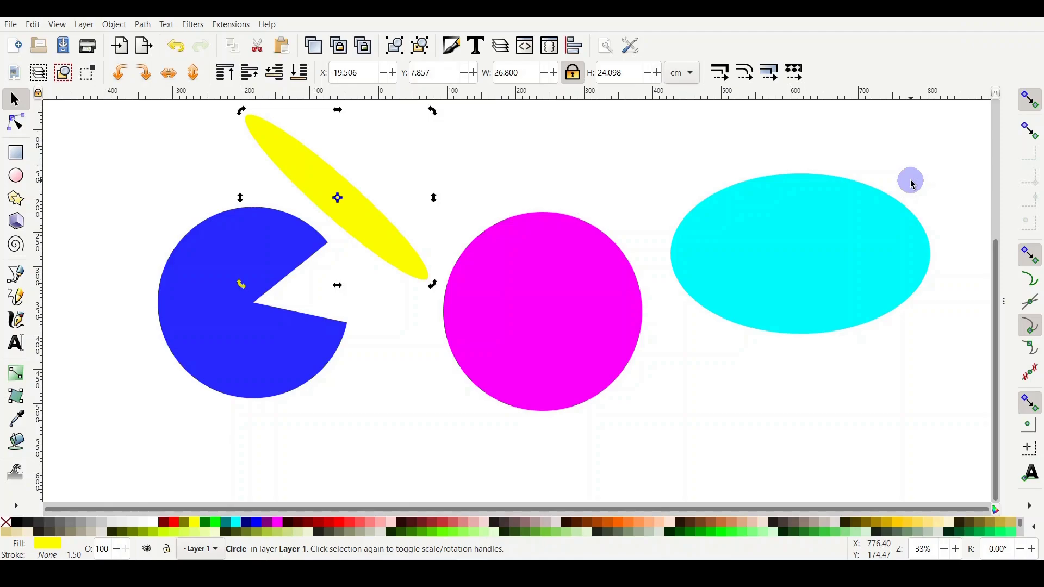
- Select all shapes and set their overall width to 50 cm with the proportions locked
key(ctrl+a)
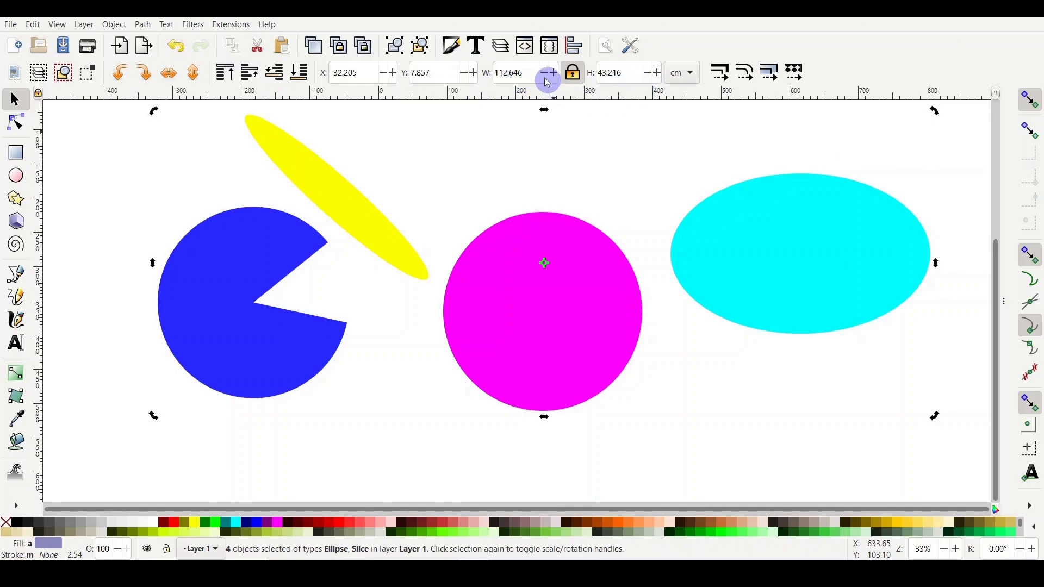
triple_click(523, 72)
key(BackSpace)
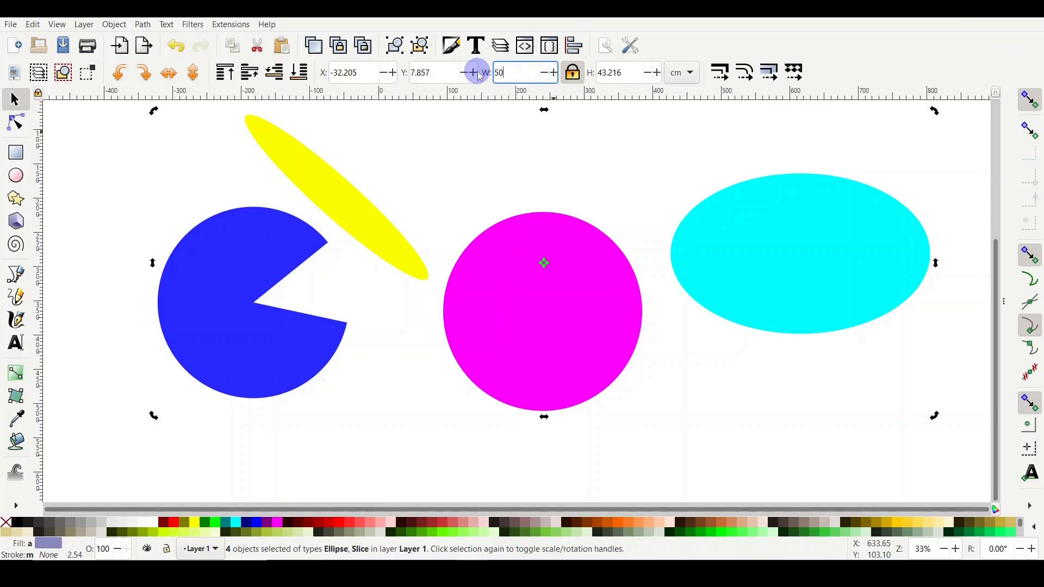
text(50)
key(Return)
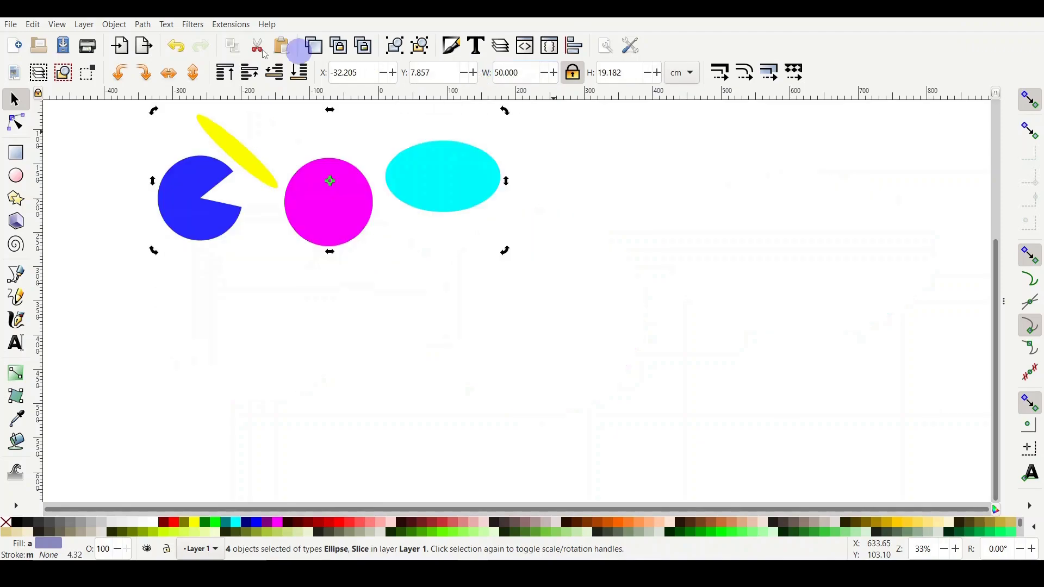
- Save the drawing to the Desktop as circles.svg in Inkscape SVG format
click(6, 24)
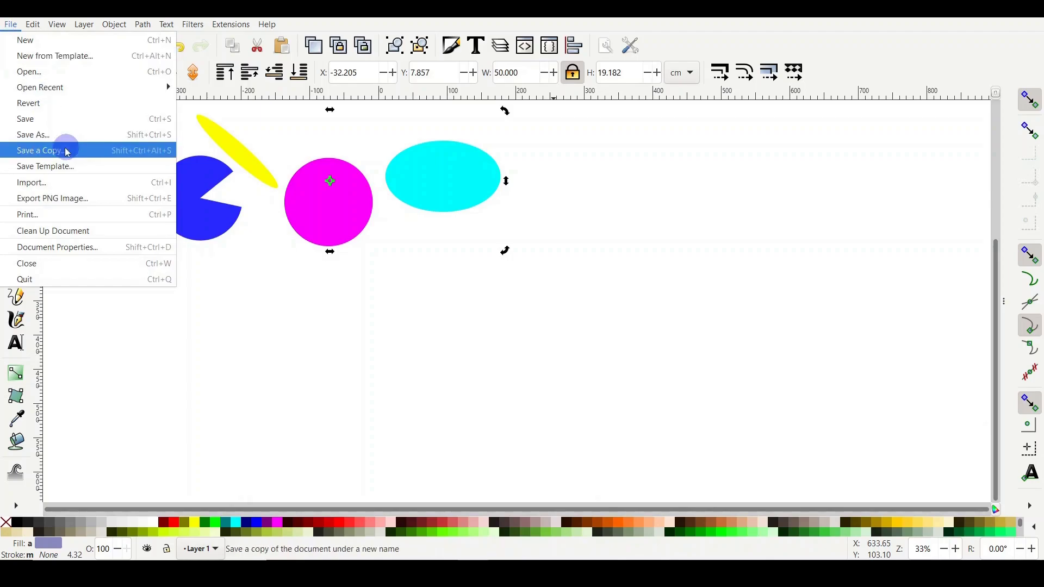
click(65, 120)
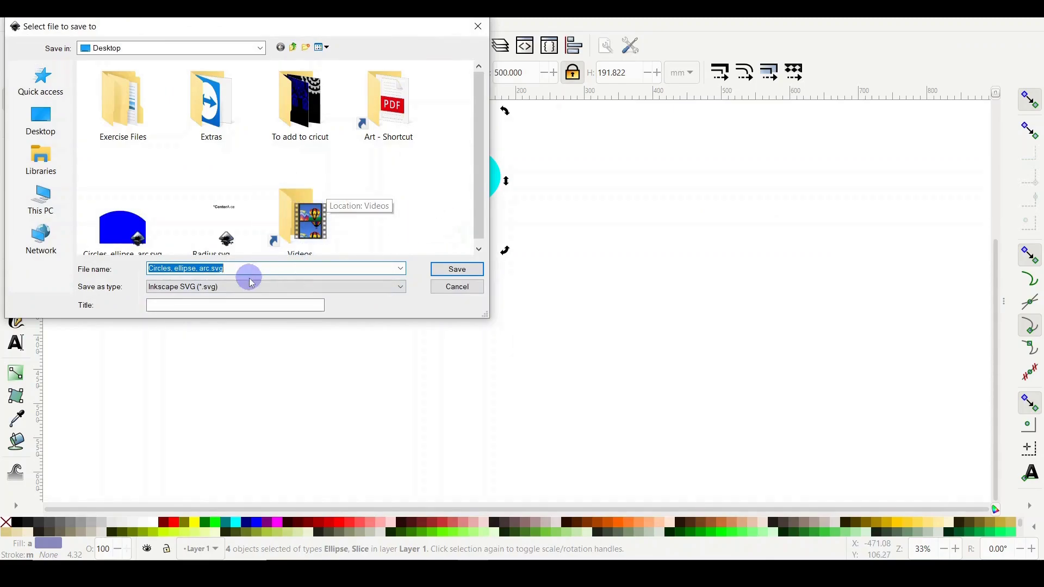
click(212, 269)
drag(209, 268, 143, 270)
text(Ccircle)
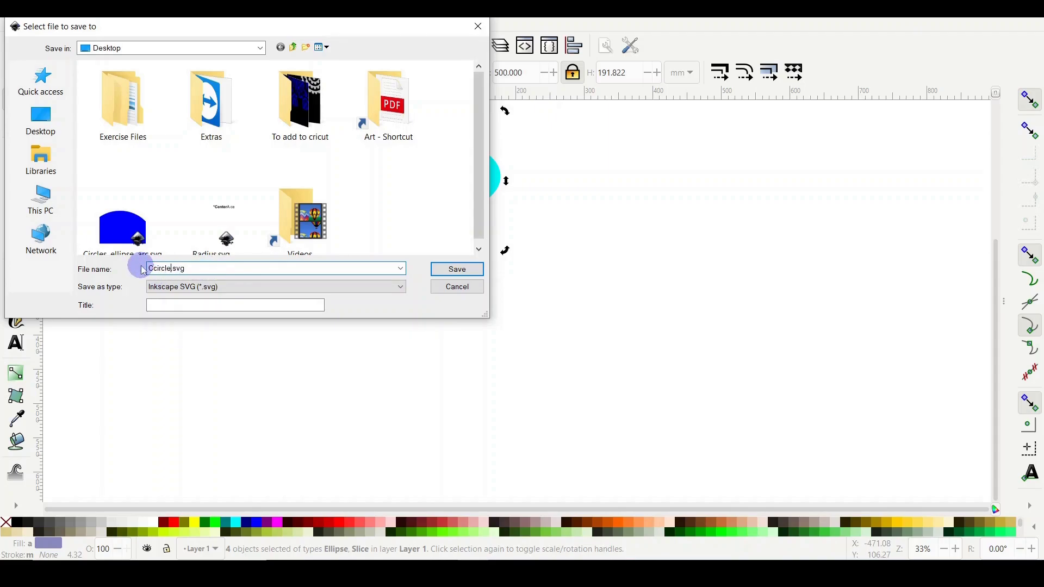
click(156, 269)
key(BackSpace)
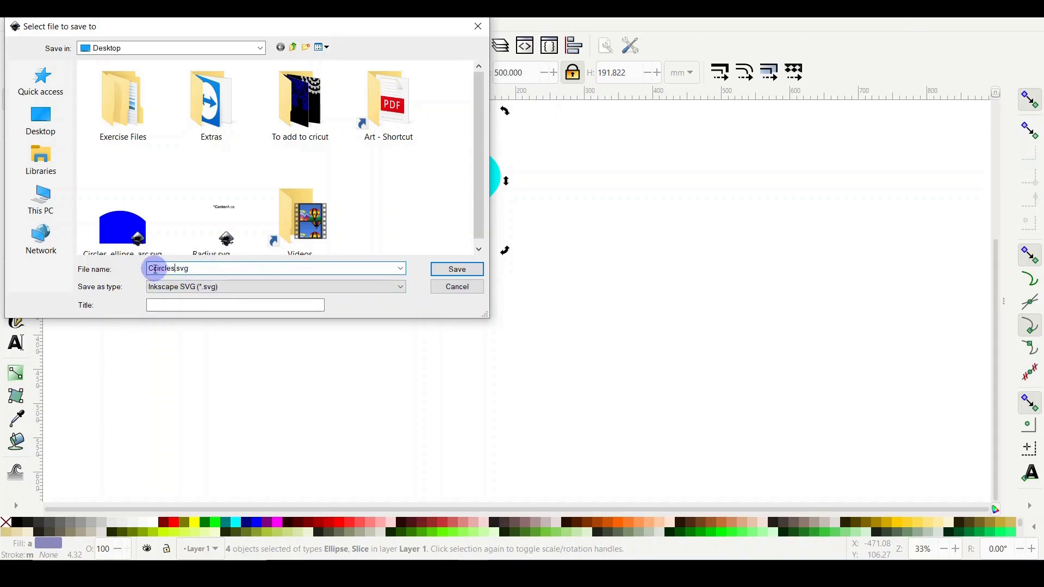
click(401, 286)
click(185, 298)
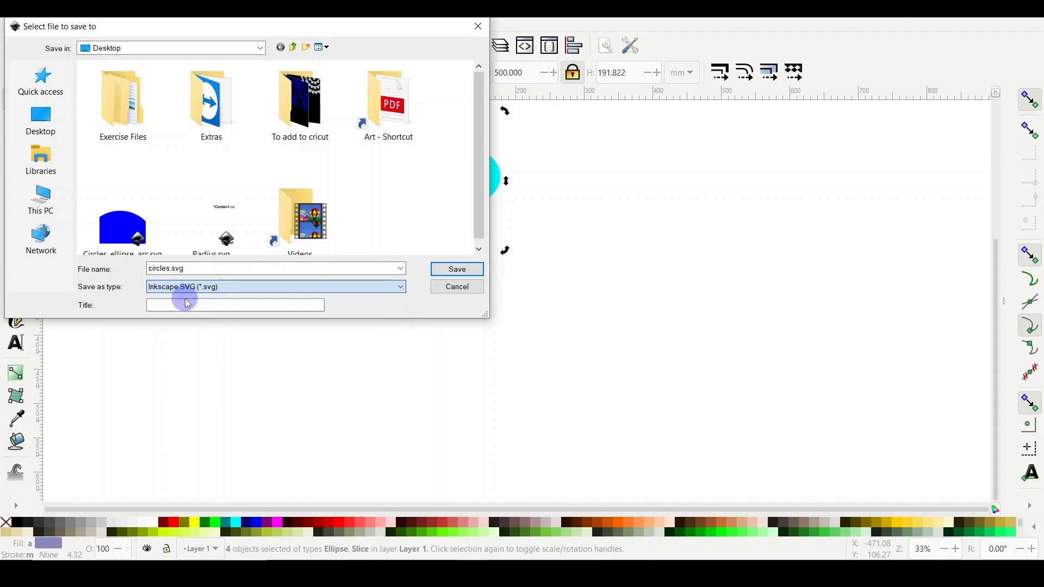
click(468, 275)
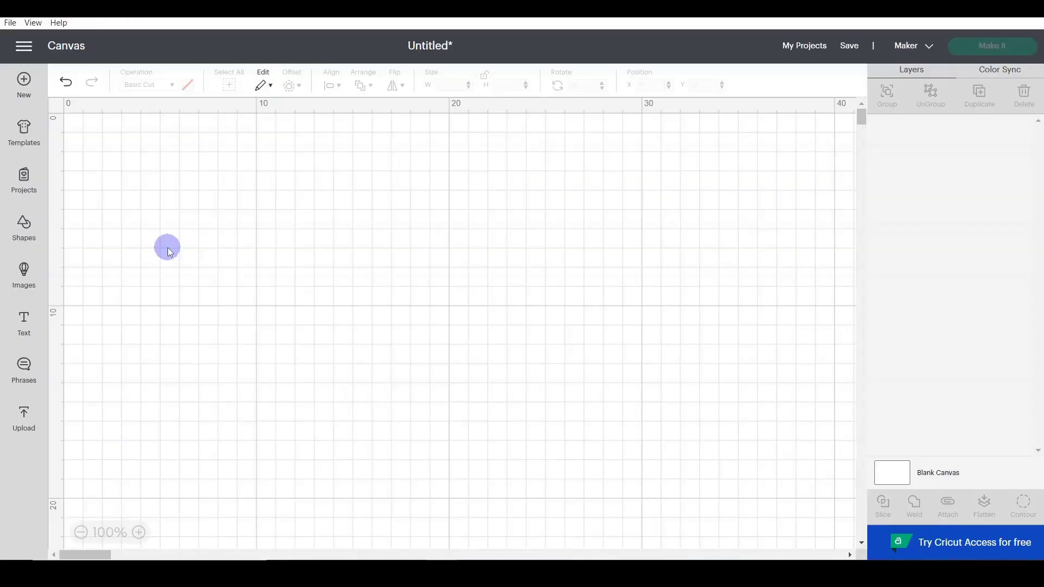
- Start an image upload in Cricut Design Space with circles.svg from the Desktop and proceed to its upload preparation
click(26, 419)
click(103, 265)
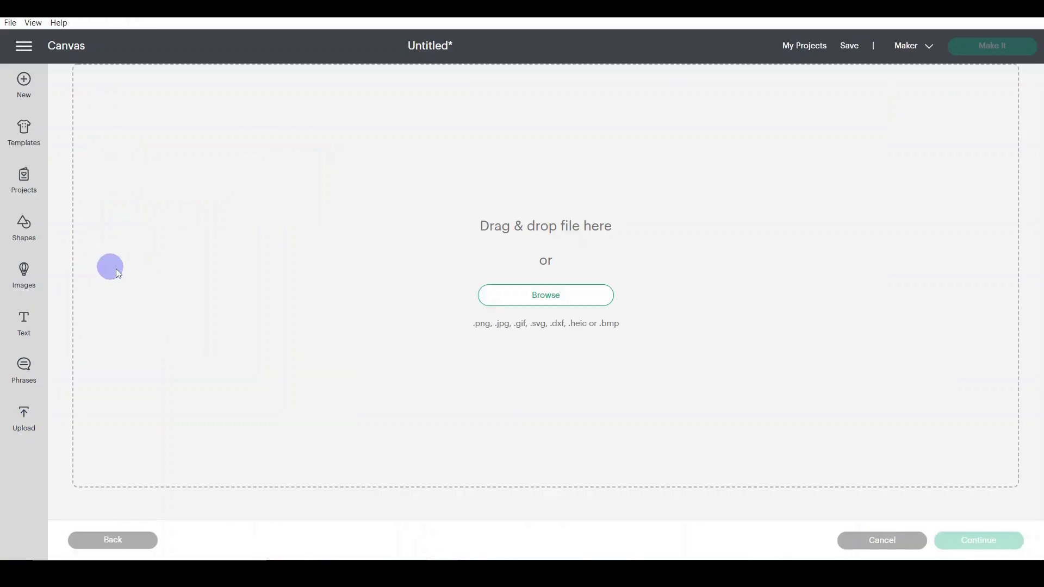
click(499, 299)
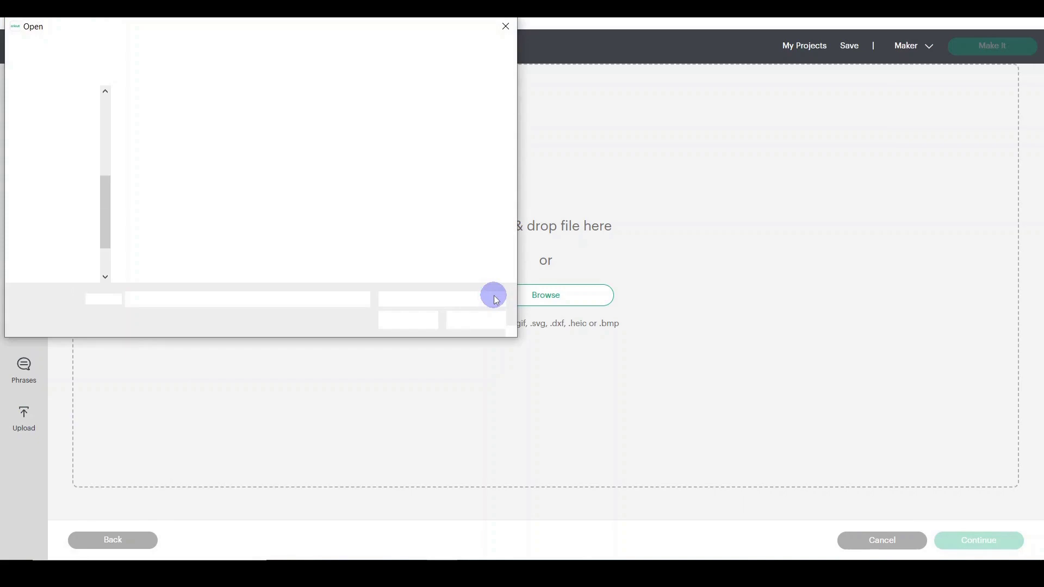
click(153, 223)
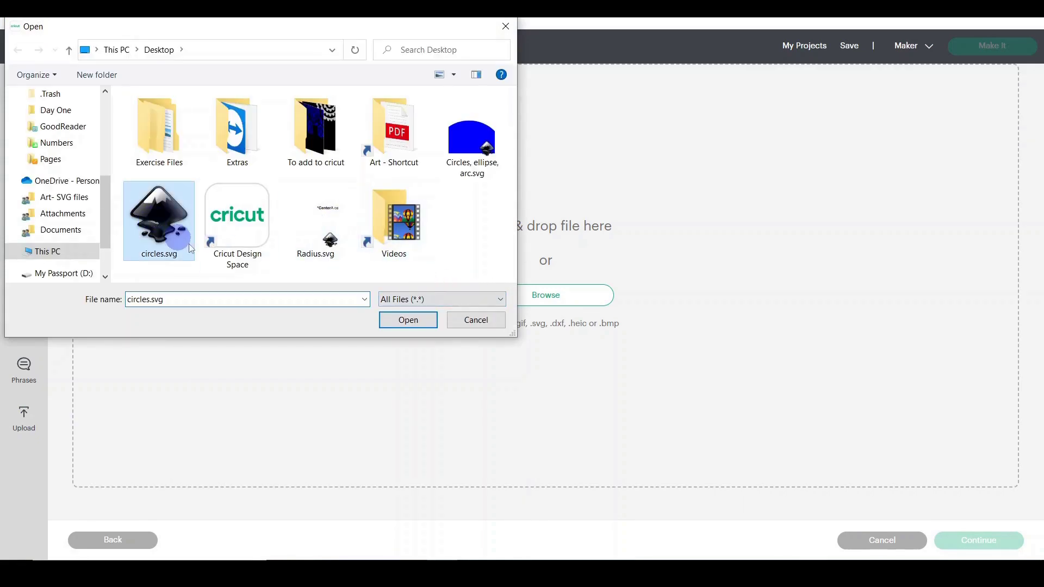
click(405, 321)
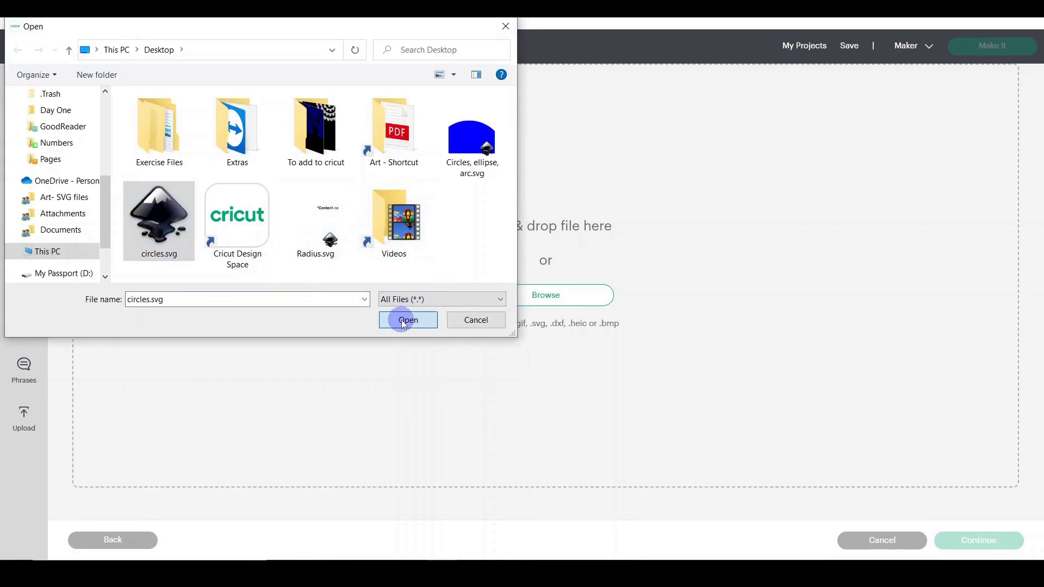
click(990, 547)
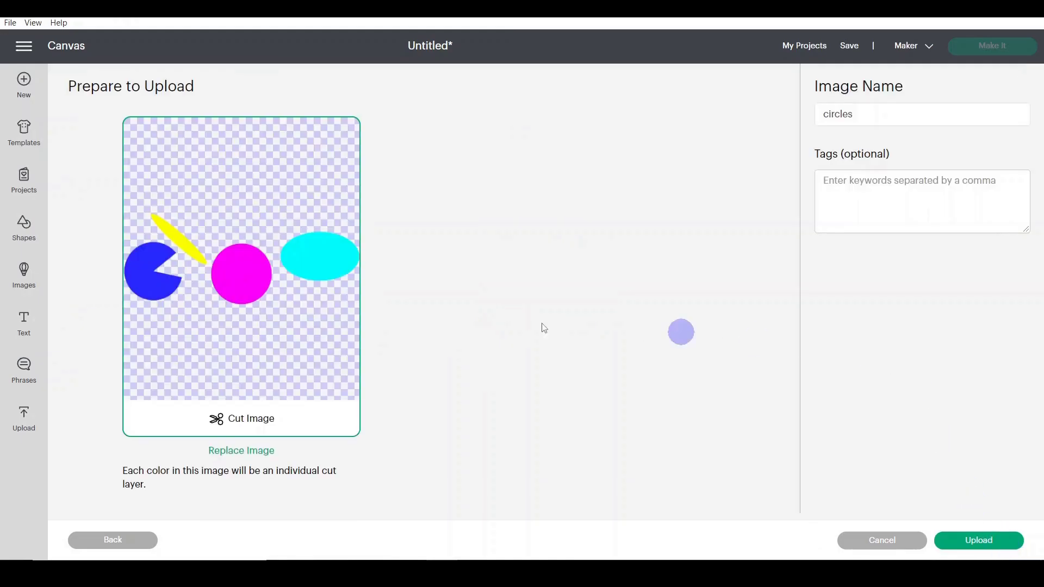
- Tag the image with "circles, Inkscape" and upload it
click(900, 195)
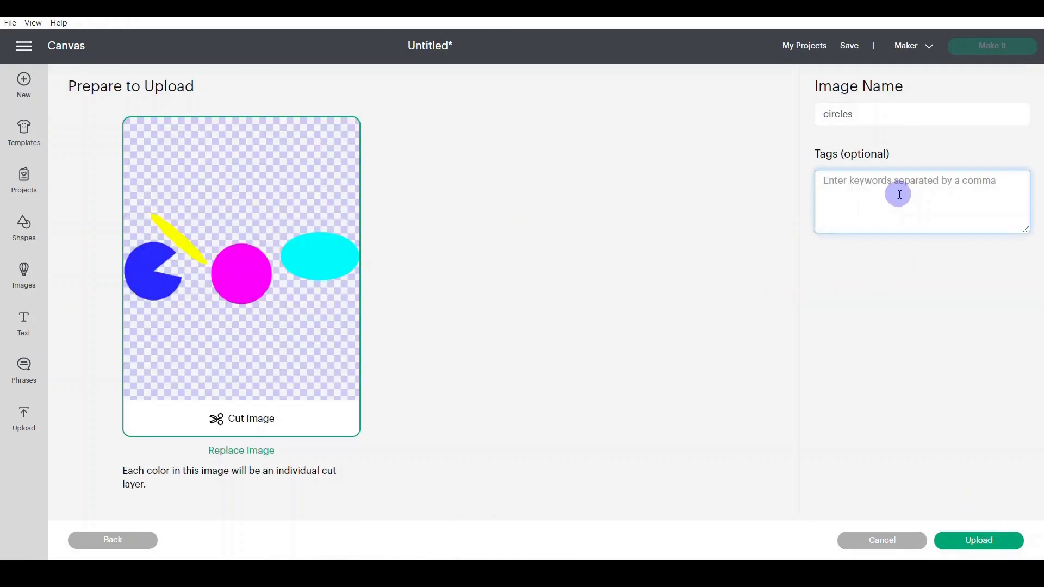
text(circles, Inkscape)
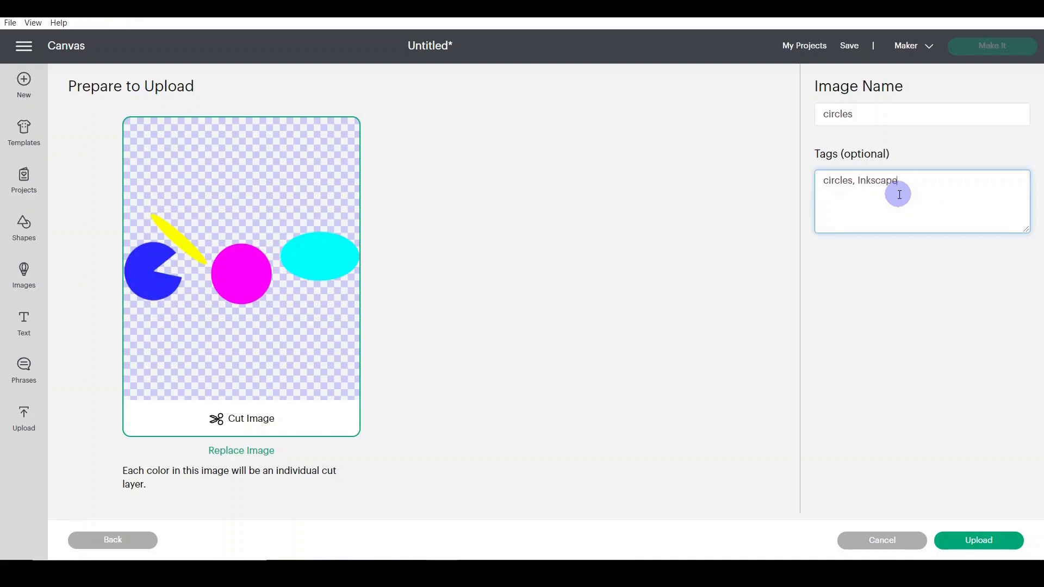
click(983, 540)
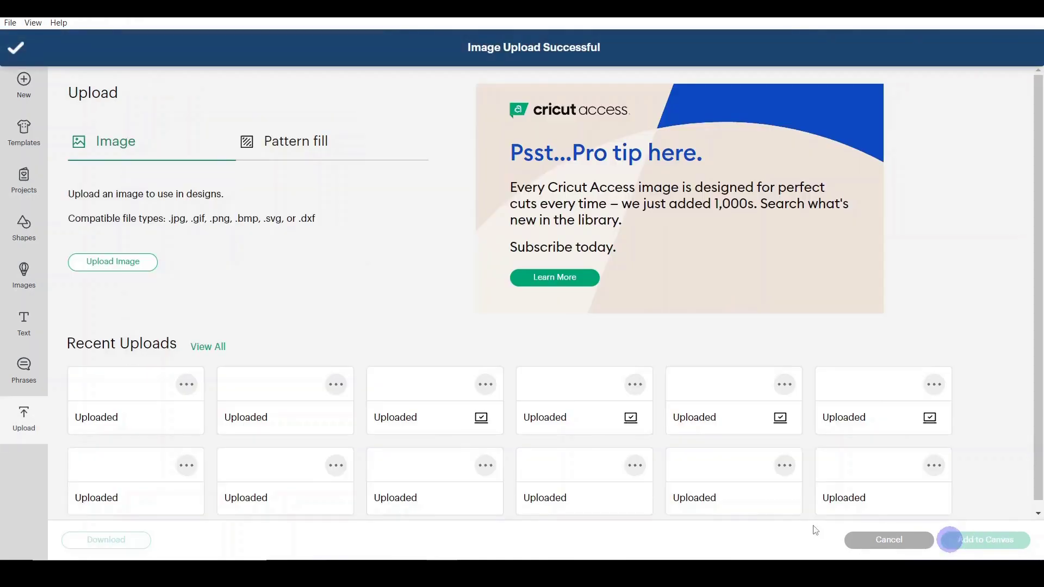
- Add the uploaded circles image to the canvas, move it to about X 0.07 cm, Y 6.27 cm, and deselect it
click(135, 447)
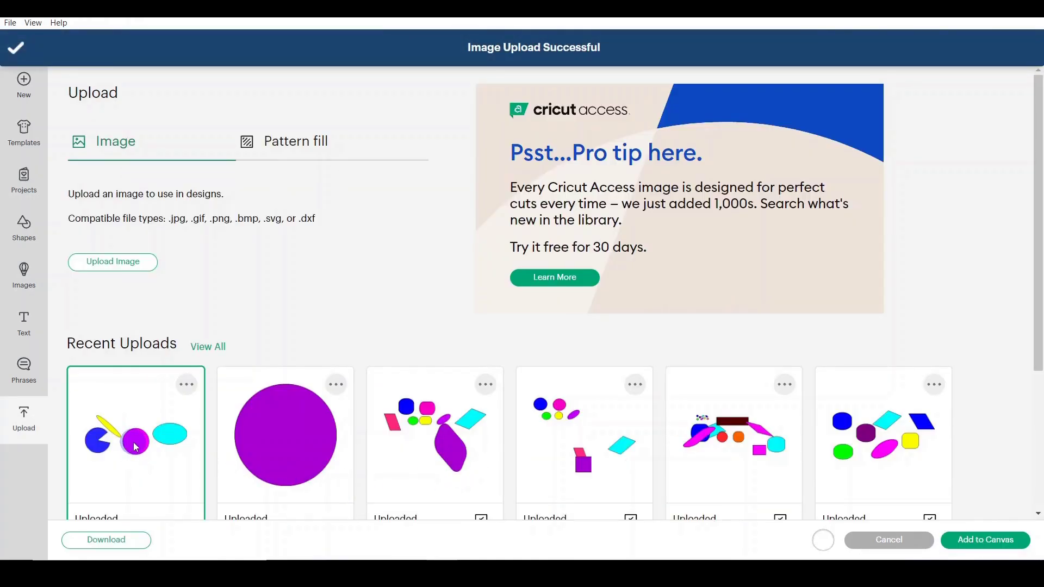
click(1004, 544)
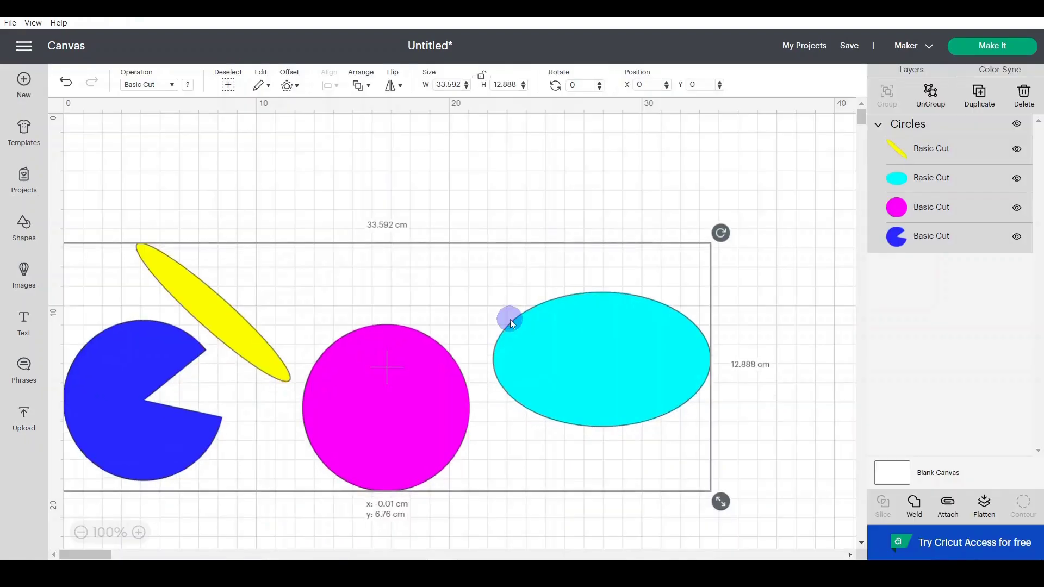
drag(511, 324, 513, 314)
click(520, 204)
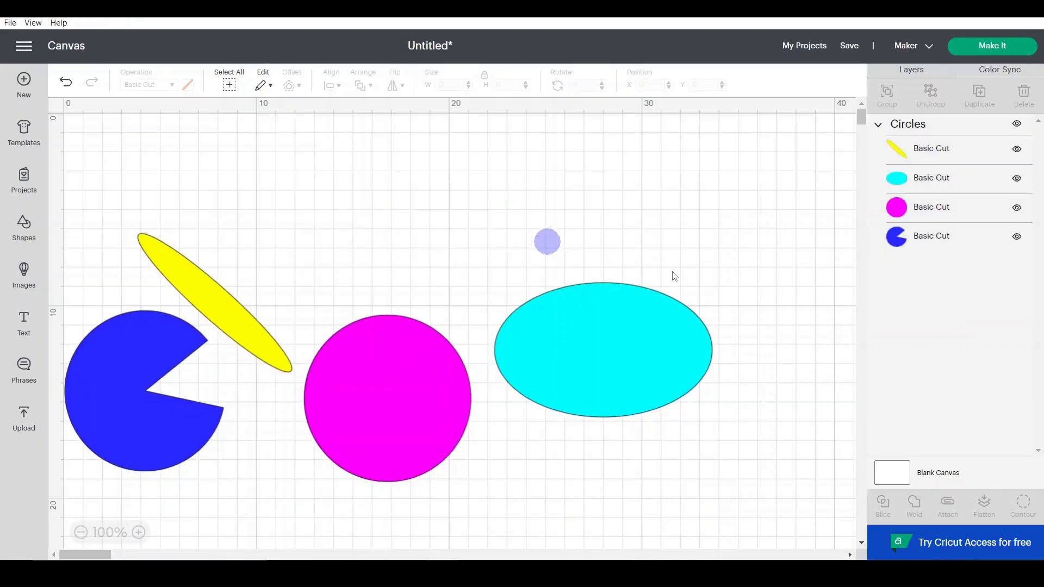
- Ungroup the imported circles image into separate shapes and select the cyan ellipse
click(547, 329)
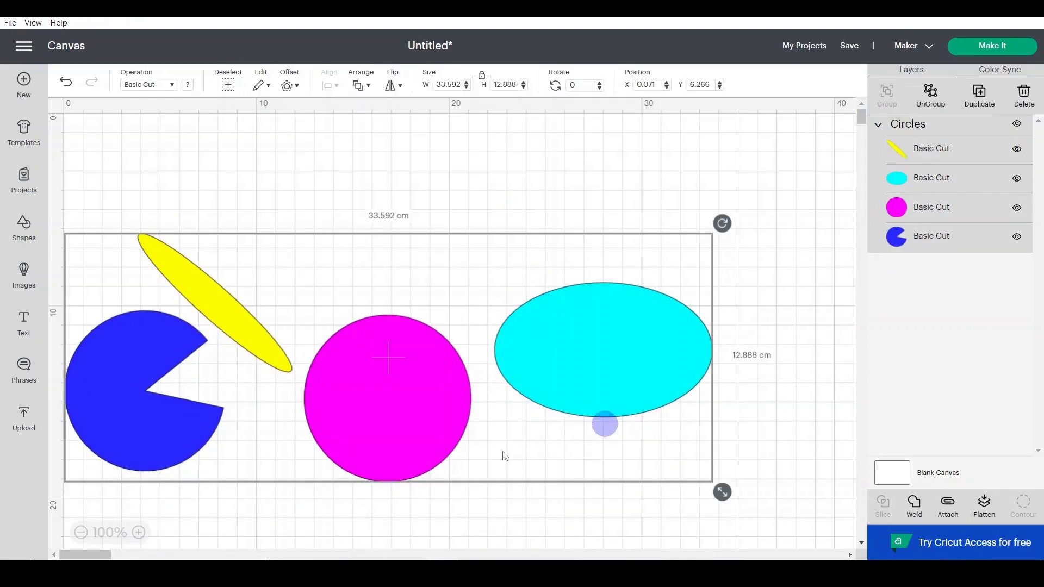
click(931, 105)
click(605, 357)
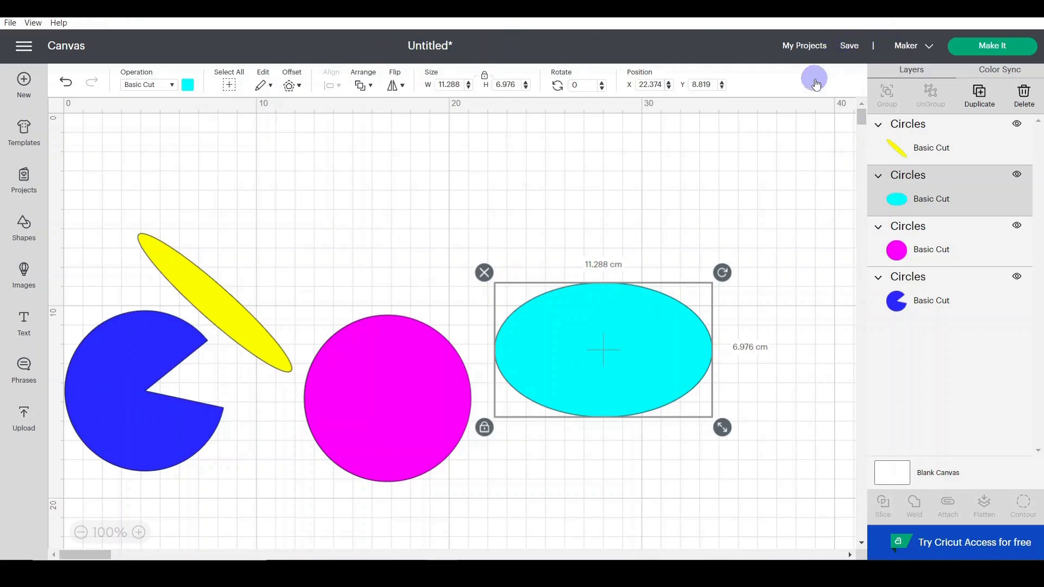
- Save the project with the title "circles, arcs, ellipse" and select the magenta circle
key(ctrl+s)
click(337, 144)
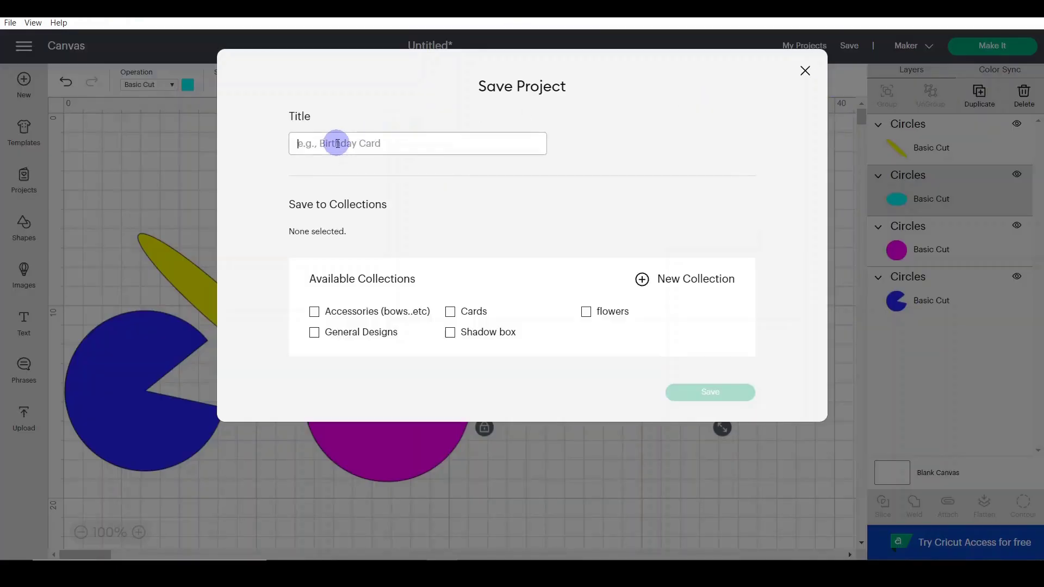
text(circles, arcs, ellipse)
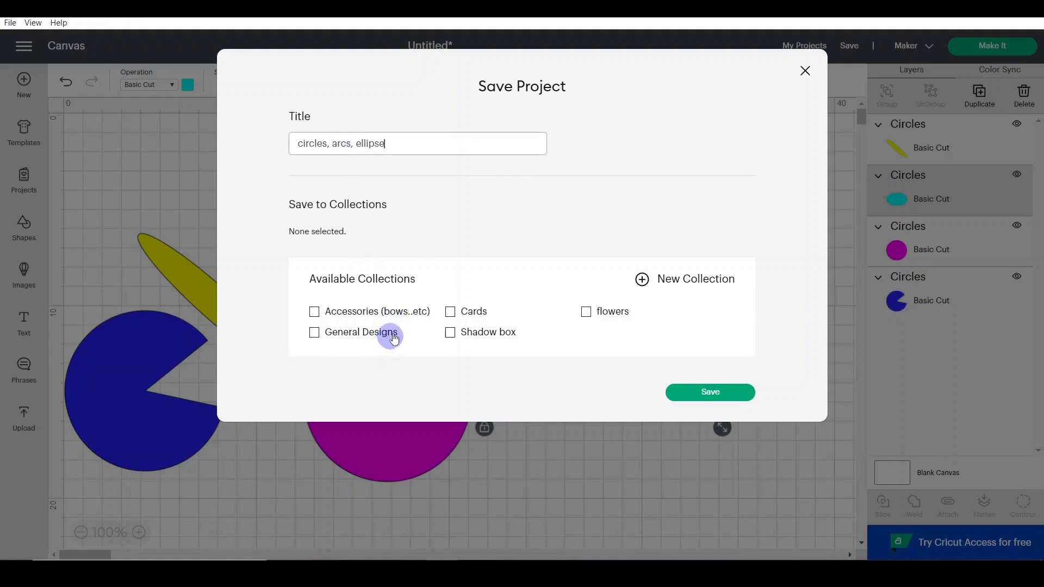
click(718, 405)
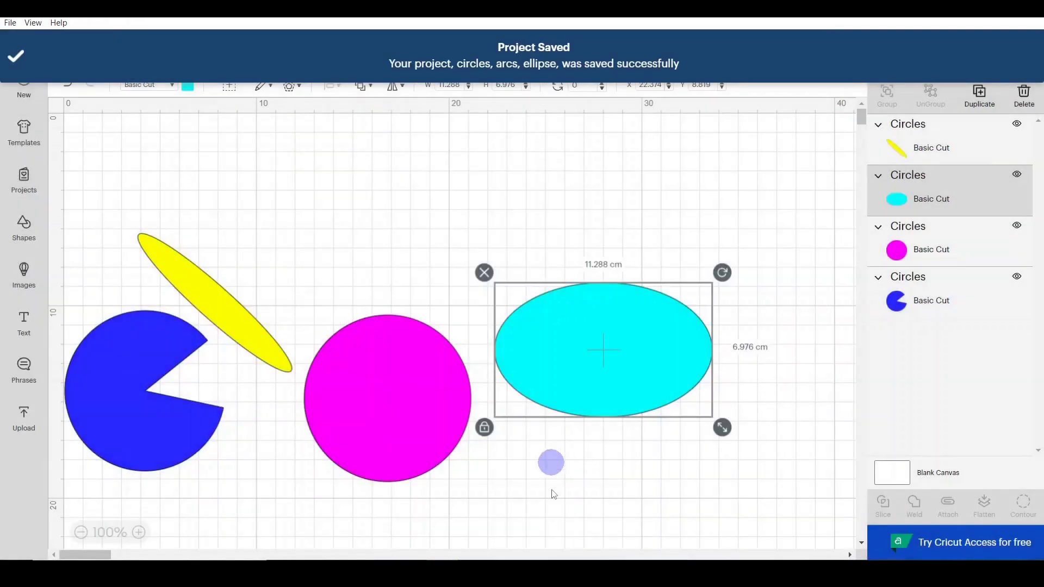
click(569, 461)
click(355, 431)
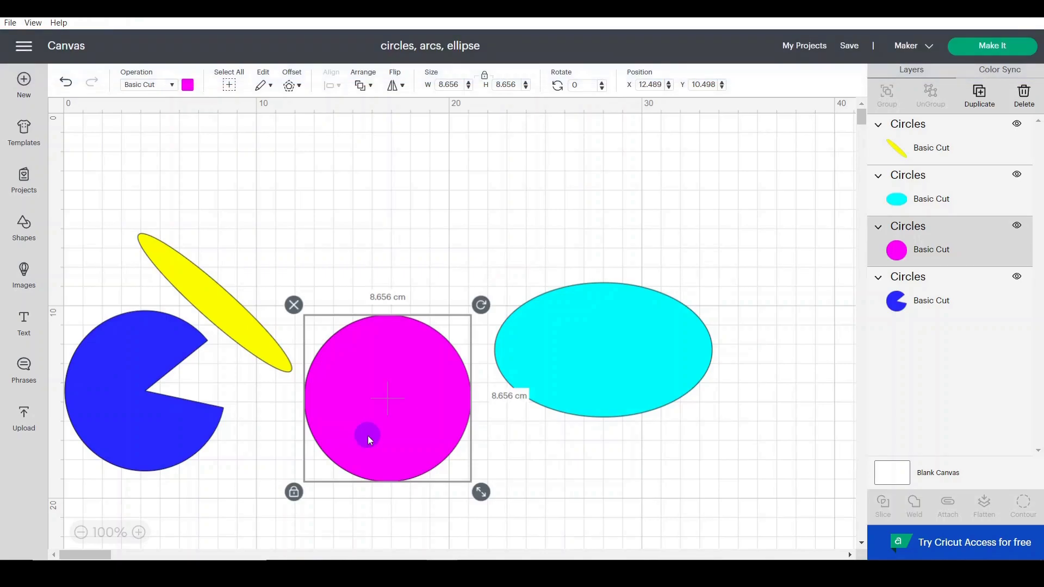